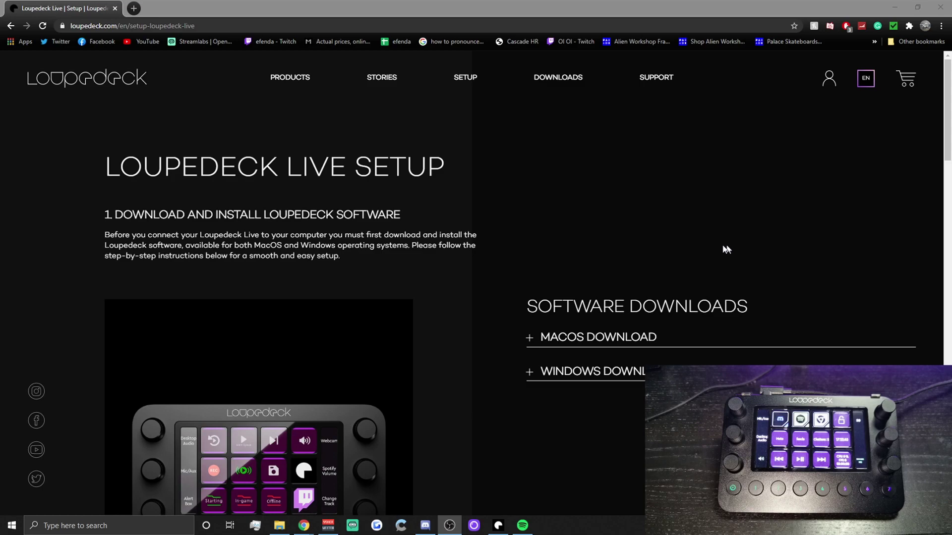
Scroll the Loupedeck Live setup page down to the streaming software section.
scroll(469, 300, down, 20)
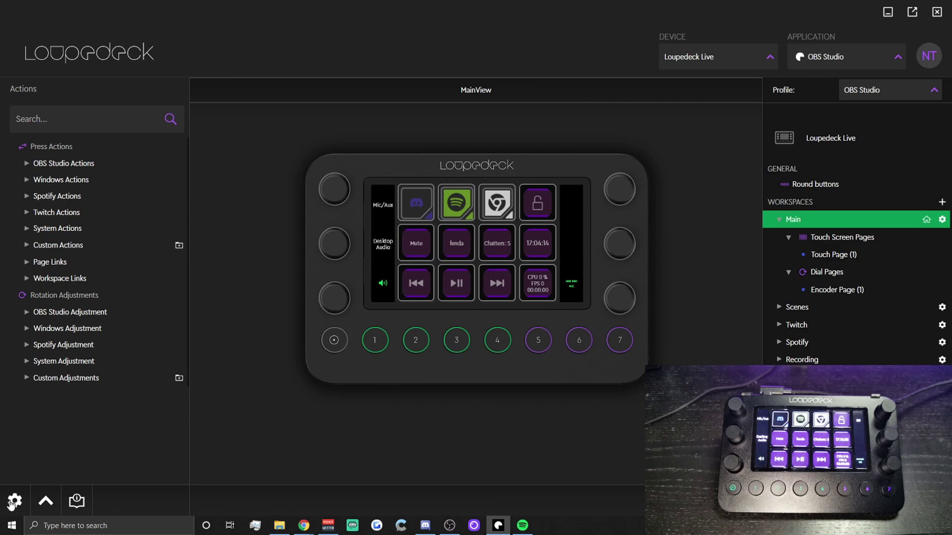
Review which services can be linked as accounts in the software settings.
click(14, 502)
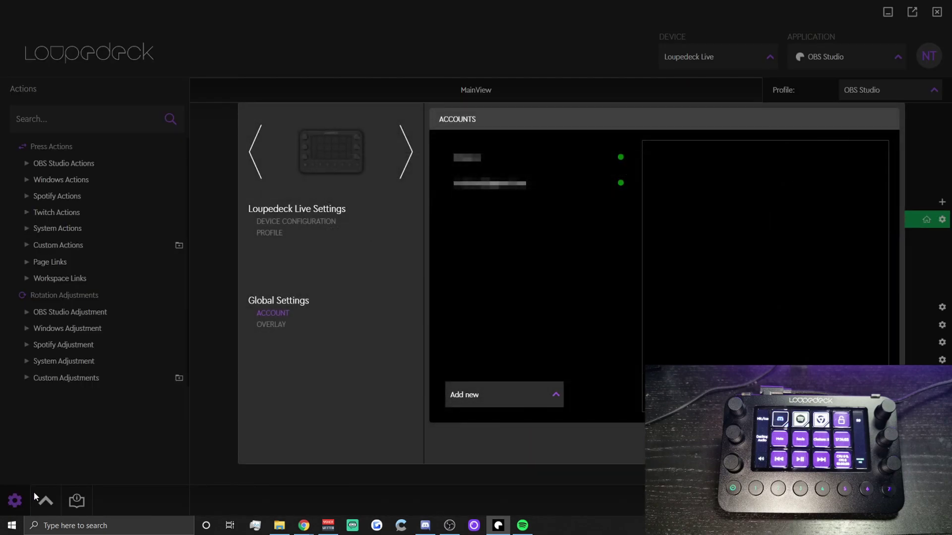
click(497, 398)
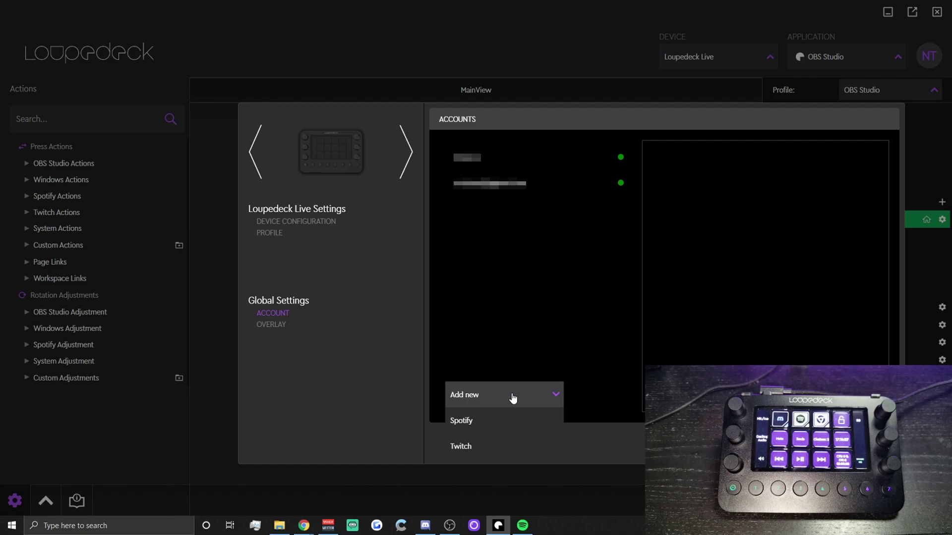
key(Escape)
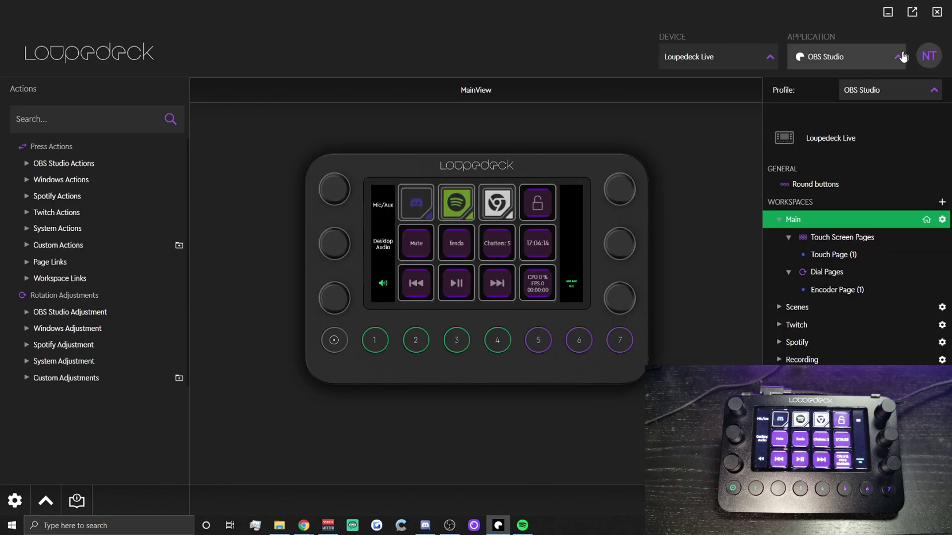
Add the Spotify, Twitch and Windows plugins to the Test profile and save.
click(930, 96)
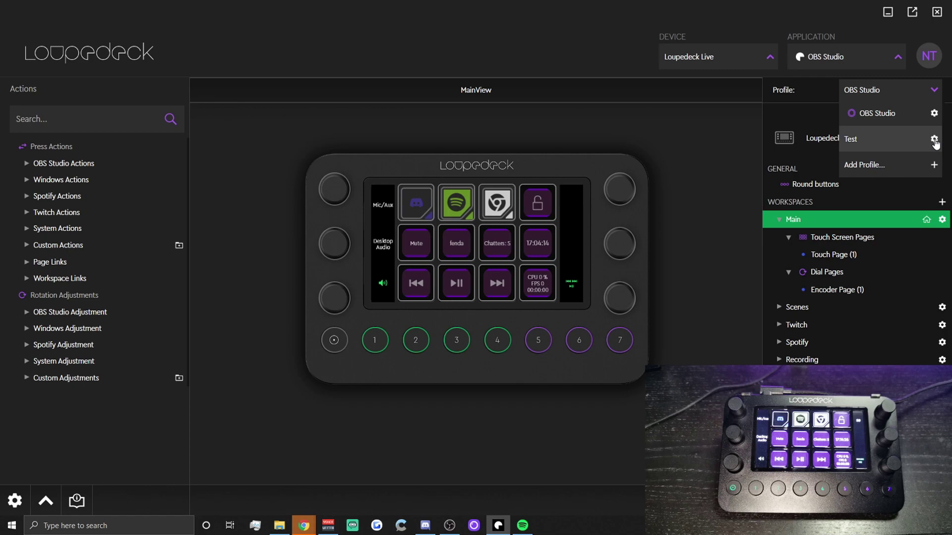
click(933, 140)
click(366, 363)
click(332, 391)
click(362, 364)
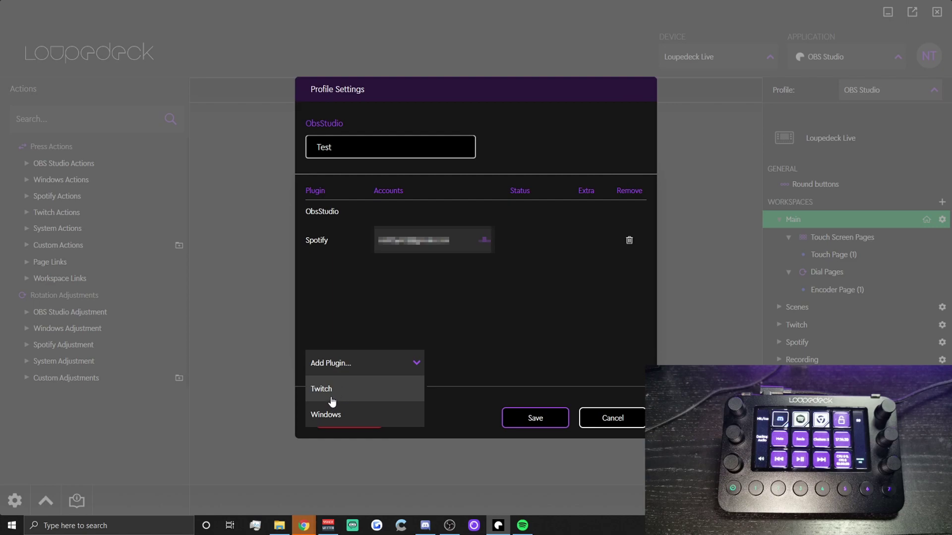
click(333, 389)
click(372, 363)
click(332, 390)
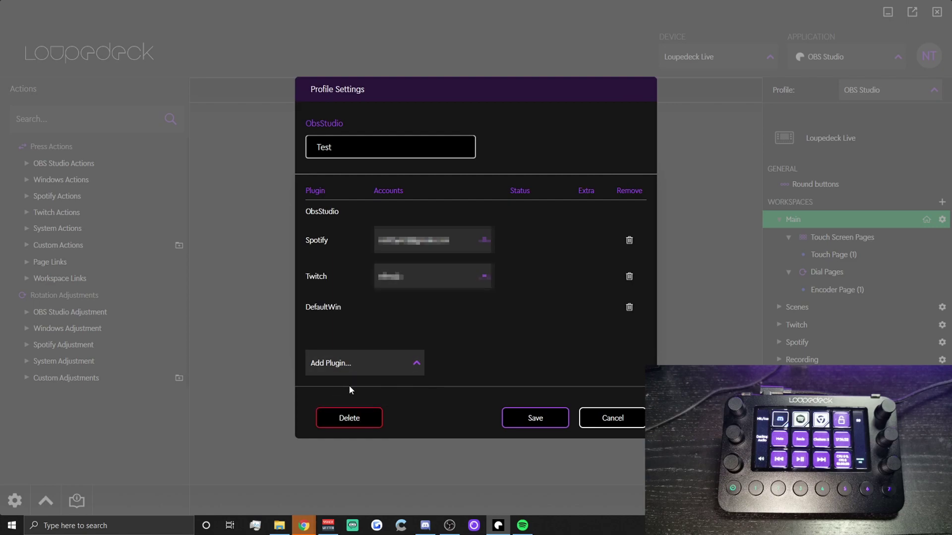
key(Return)
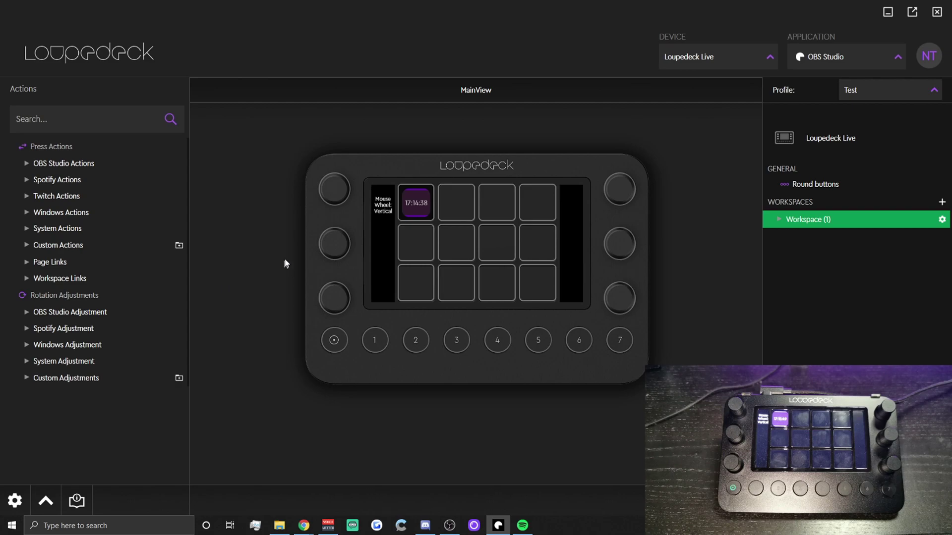
Remove Mouse Wheel: Vertical from the first dial and the Clock from the first touch button.
click(335, 189)
drag(293, 165, 474, 331)
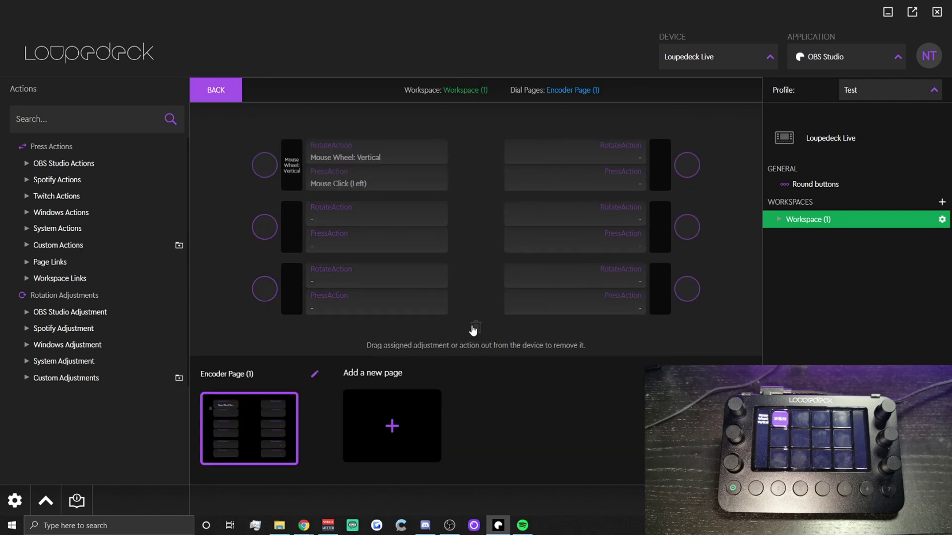
click(215, 89)
click(407, 197)
drag(407, 197, 475, 327)
click(216, 90)
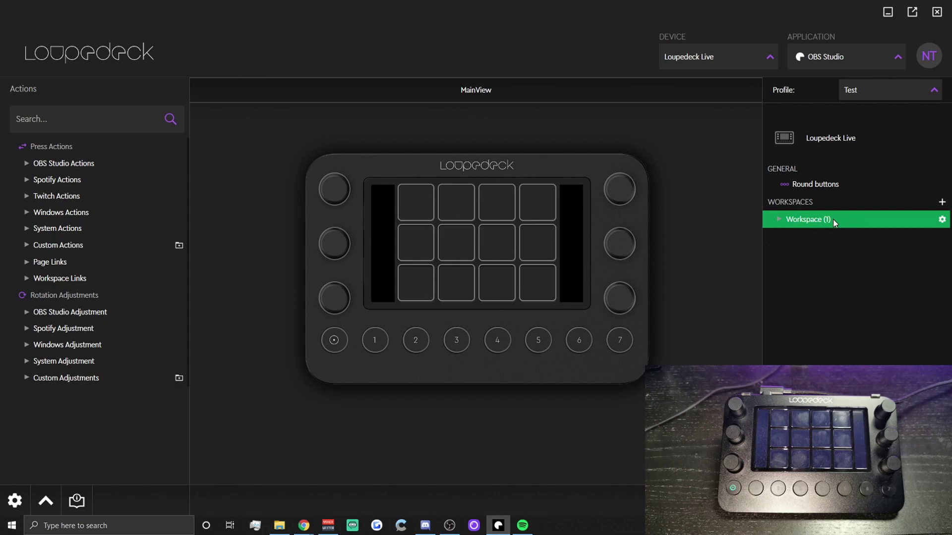
Rename Workspace (1) to Home and mark it as the home workspace.
click(942, 219)
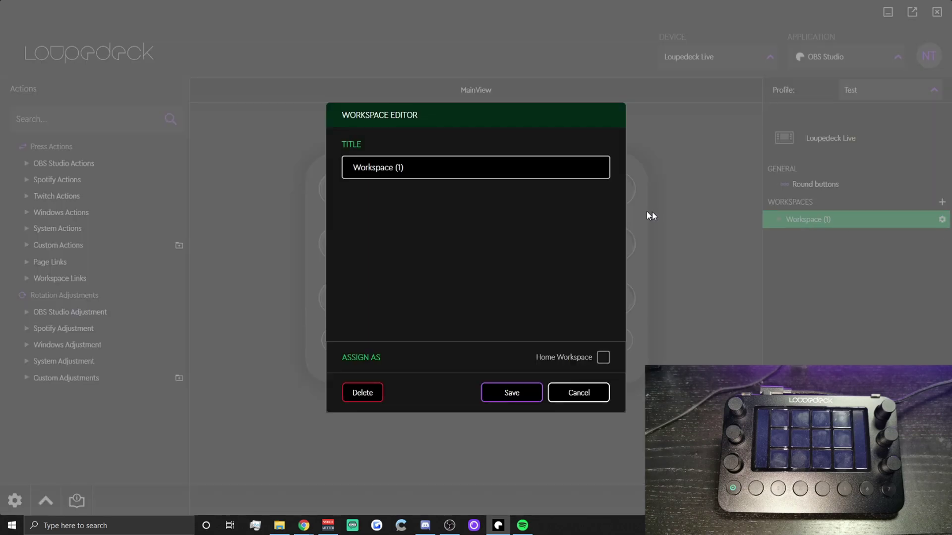
drag(441, 170, 284, 170)
text(Home)
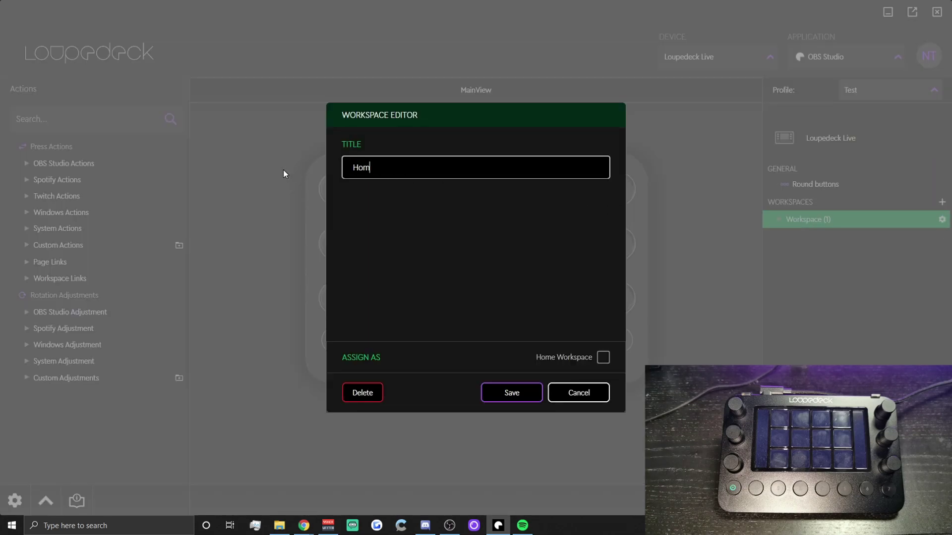
click(603, 358)
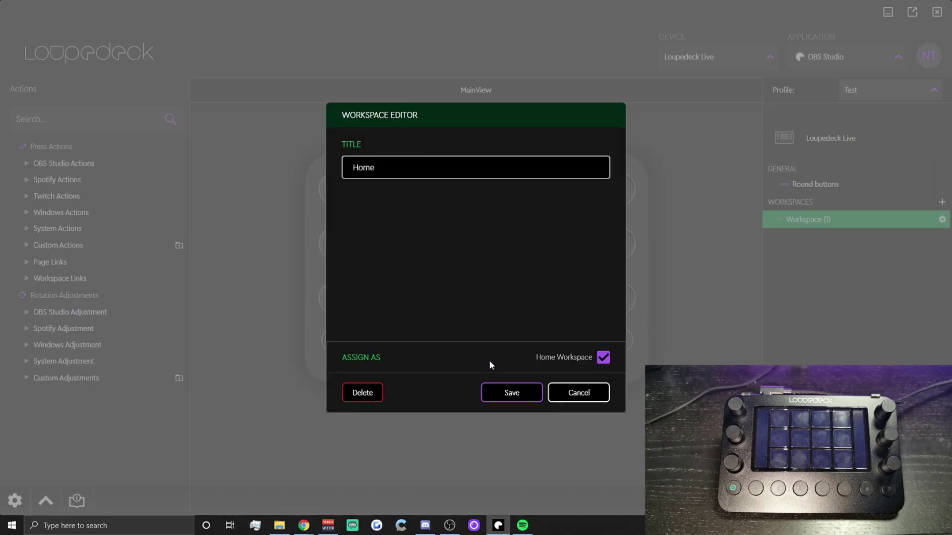
click(512, 397)
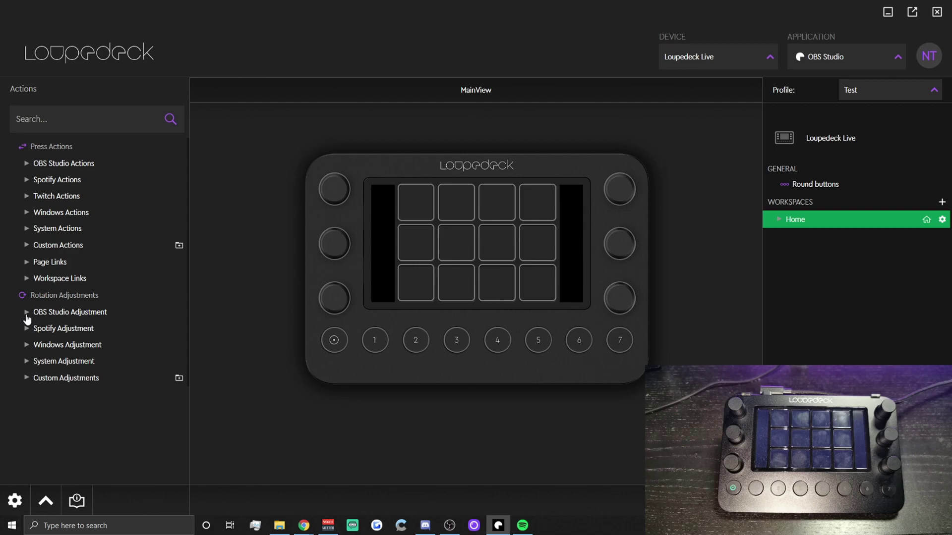
click(942, 202)
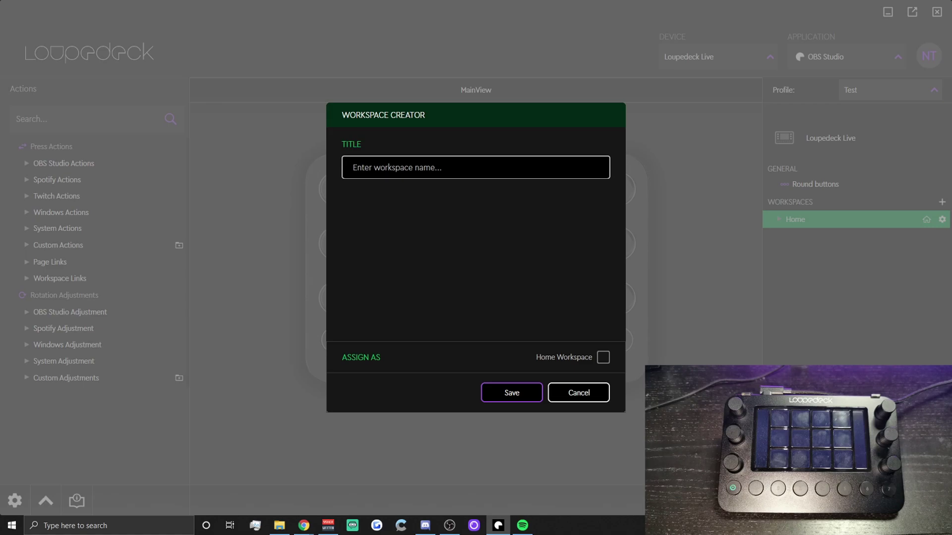
Create the Scenes, Twitch and Spotify workspaces, then return to the Home workspace.
text(Scenes)
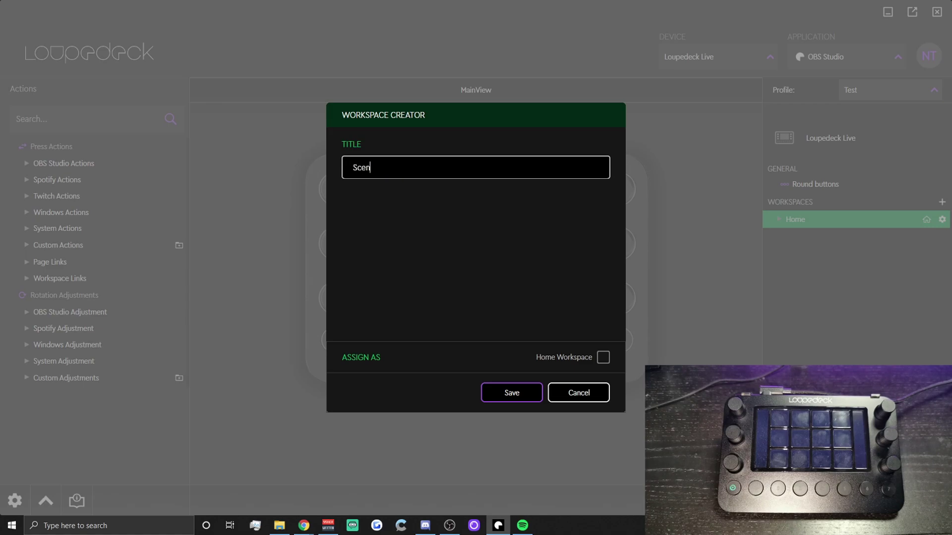
click(511, 394)
click(941, 202)
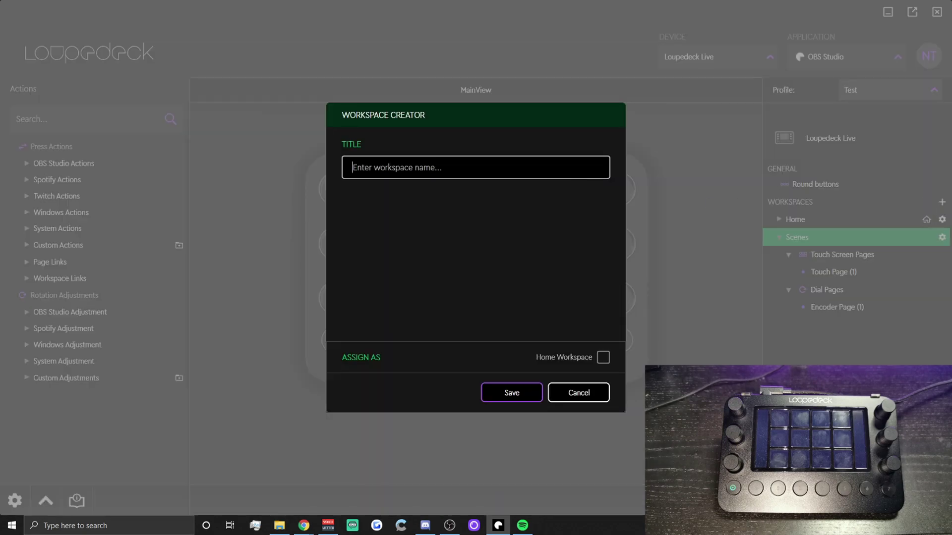
text(Twitch)
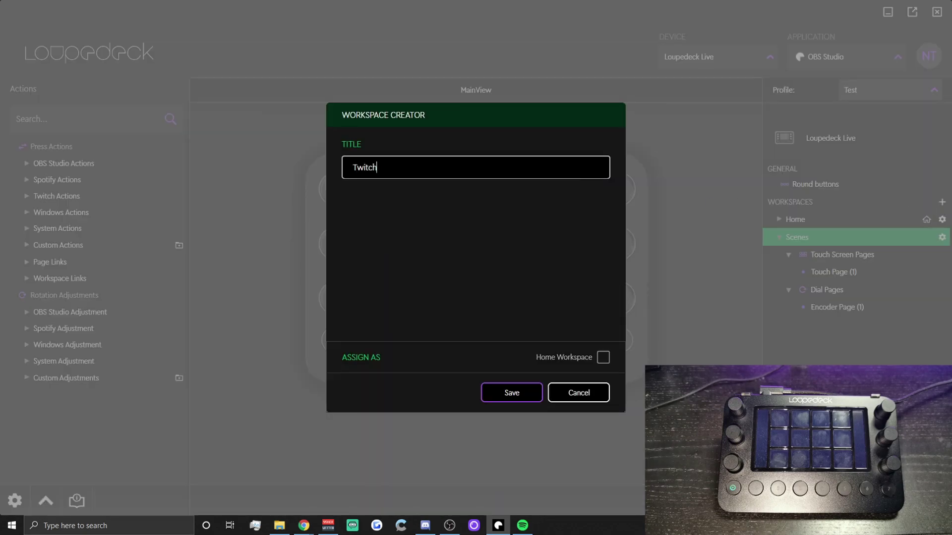
click(512, 393)
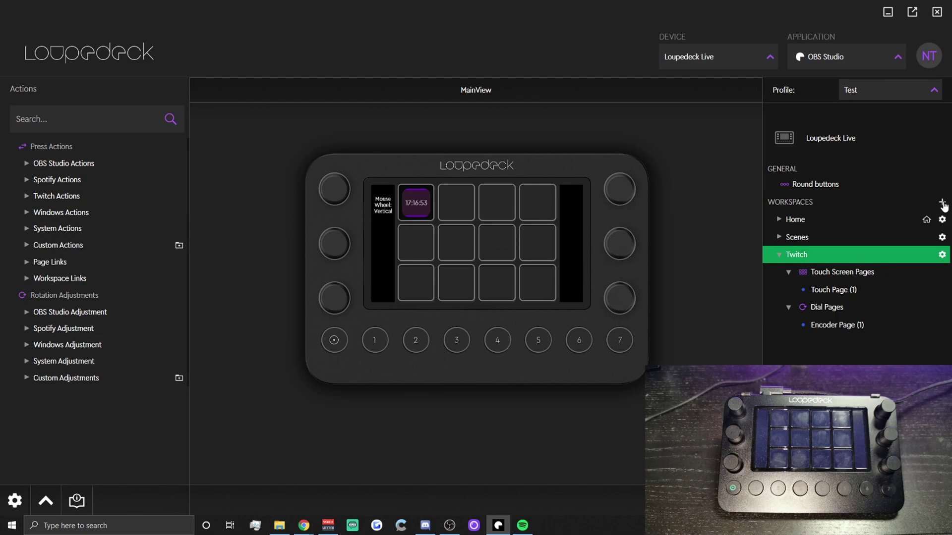
click(942, 202)
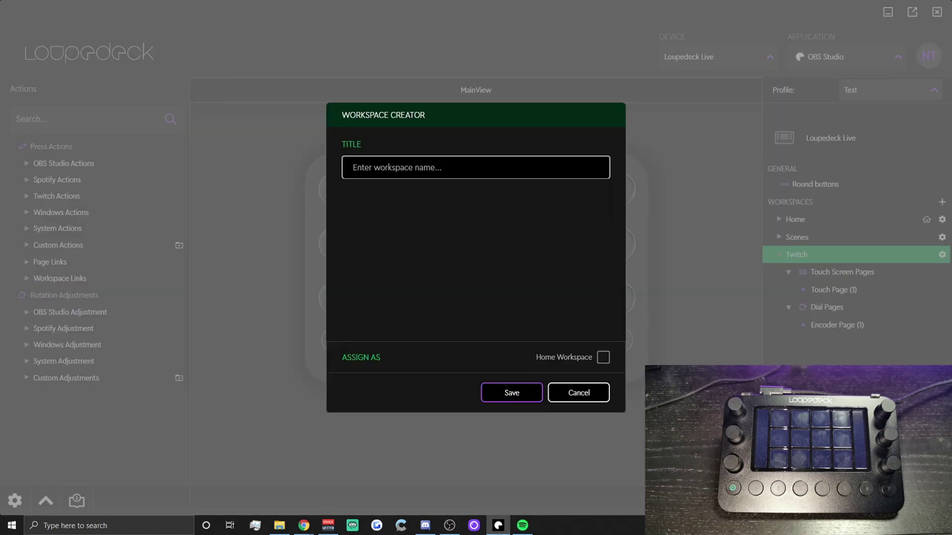
text(Spotify)
click(511, 392)
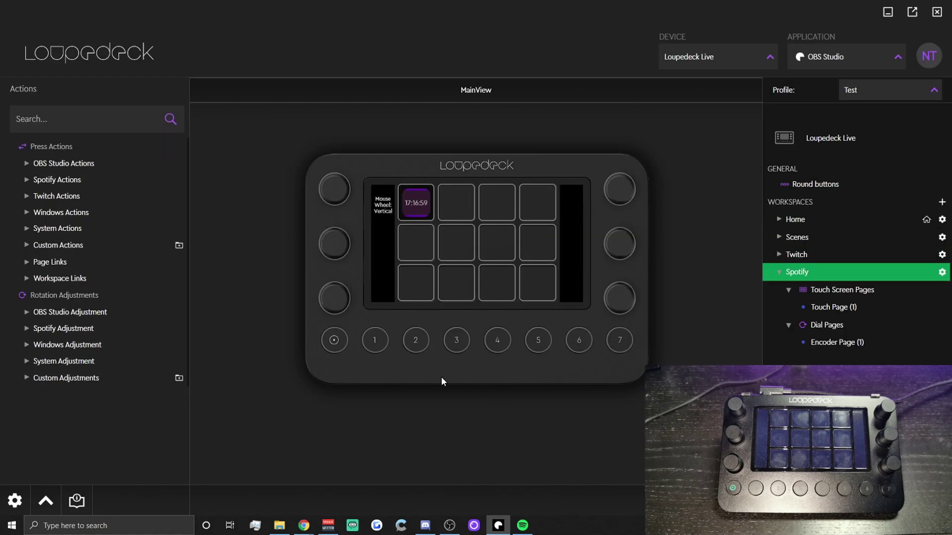
click(794, 222)
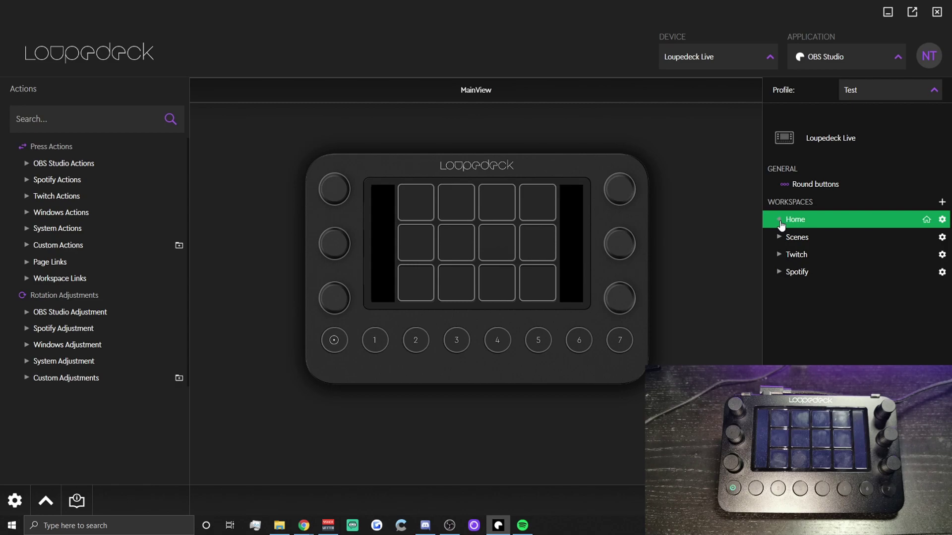
Link Home's round buttons 1–3 to the Scenes, Twitch and Spotify workspaces.
click(373, 341)
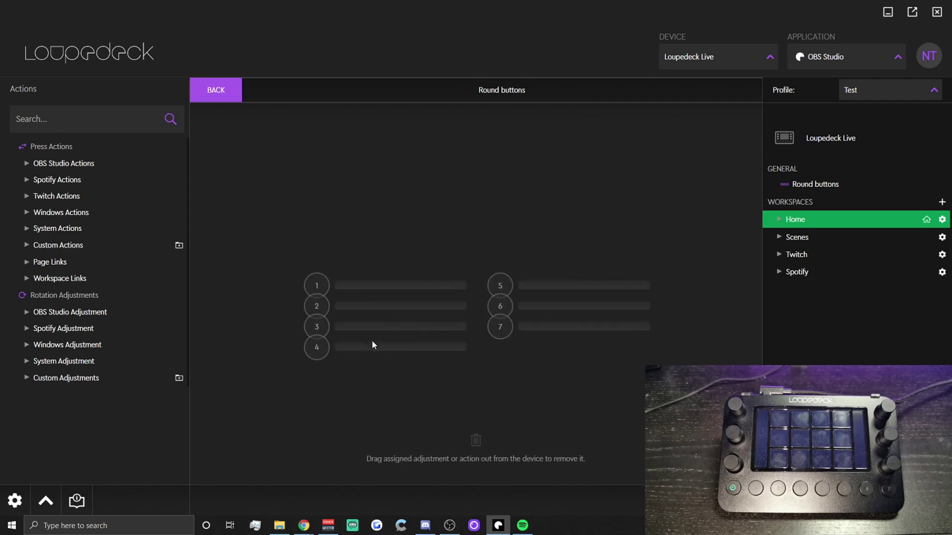
click(25, 279)
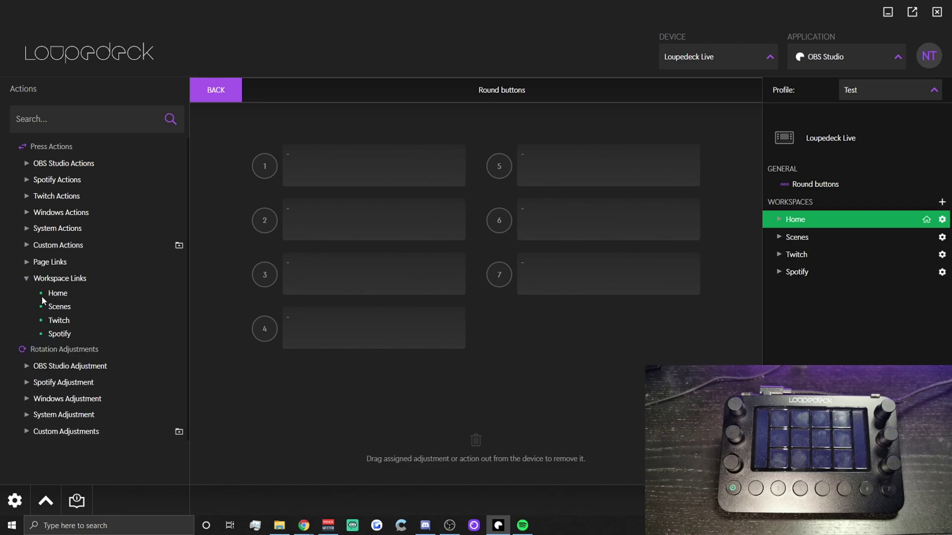
drag(59, 307, 332, 177)
drag(62, 321, 335, 220)
drag(60, 334, 263, 280)
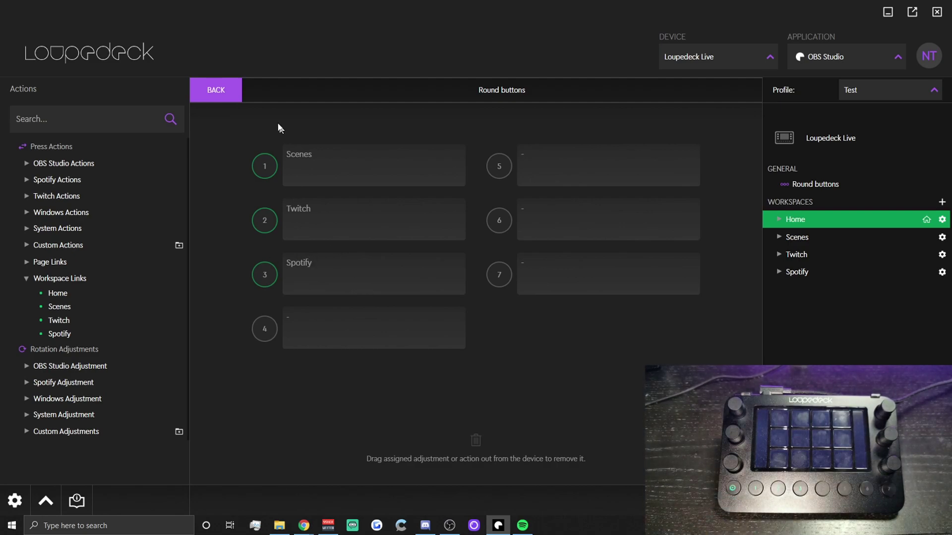
click(219, 89)
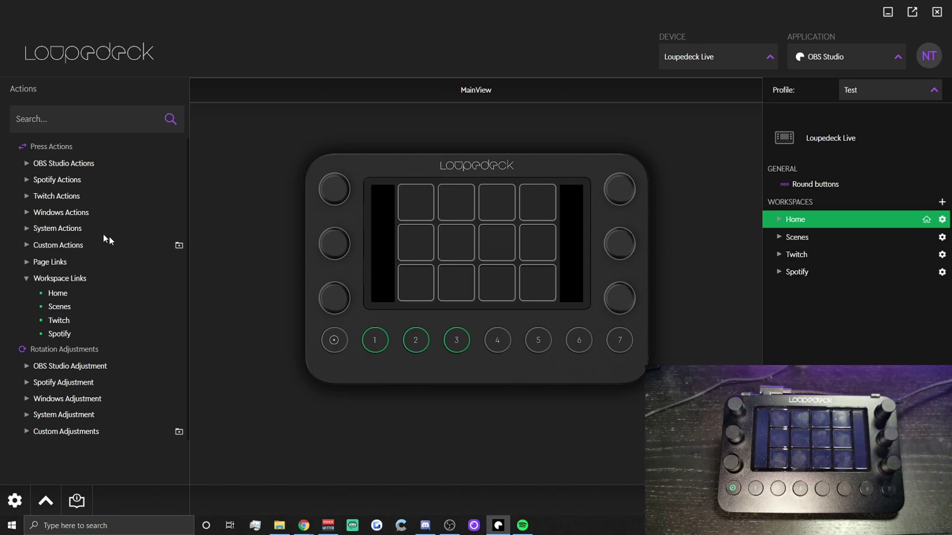
Place Spotify Previous Track, Toggle Playback, Next Track and Shuffle Play along the bottom touch row.
click(27, 181)
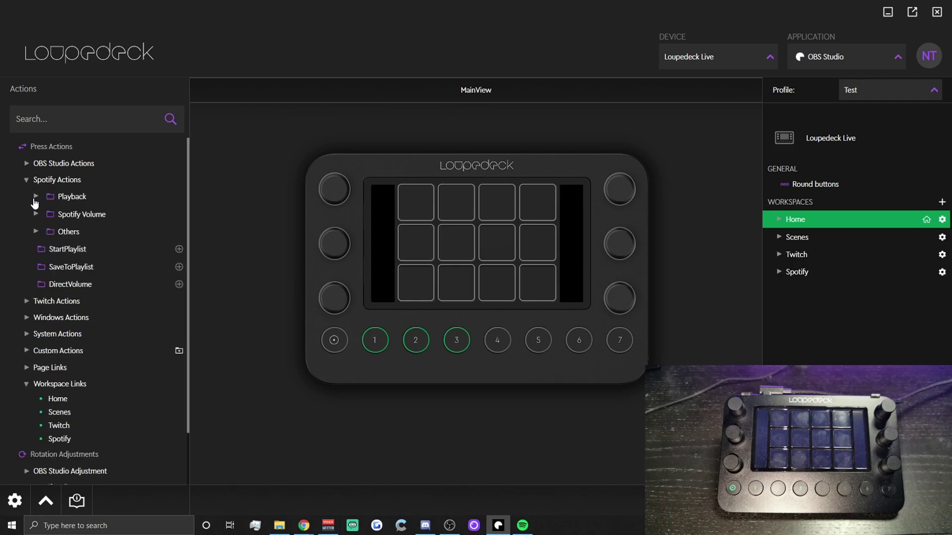
click(35, 197)
drag(77, 214, 455, 284)
drag(74, 226, 502, 277)
drag(67, 243, 392, 278)
drag(63, 255, 556, 278)
click(27, 180)
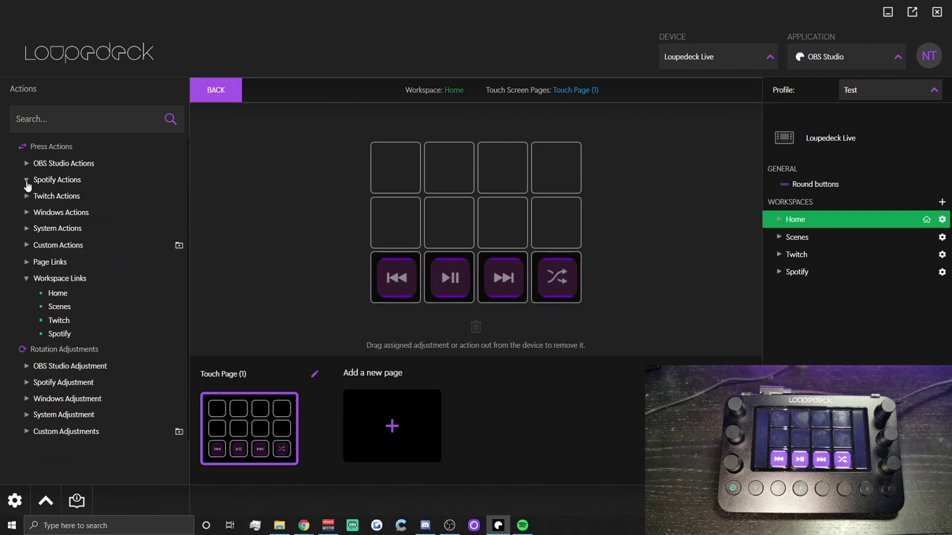
click(26, 197)
click(35, 213)
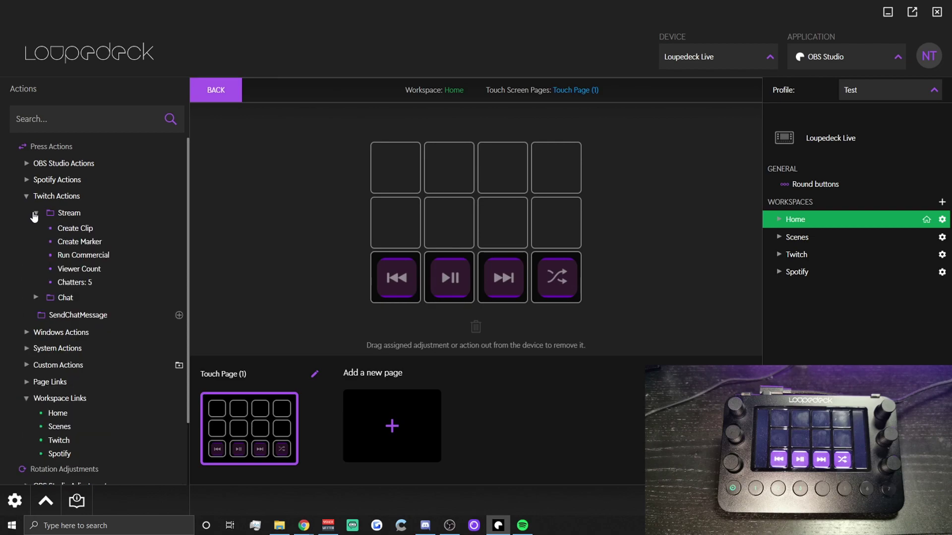
click(220, 89)
Assign Create Clip and Run Commercial to round buttons 5 and 7, and Lock Profile to the top-right tile.
click(543, 342)
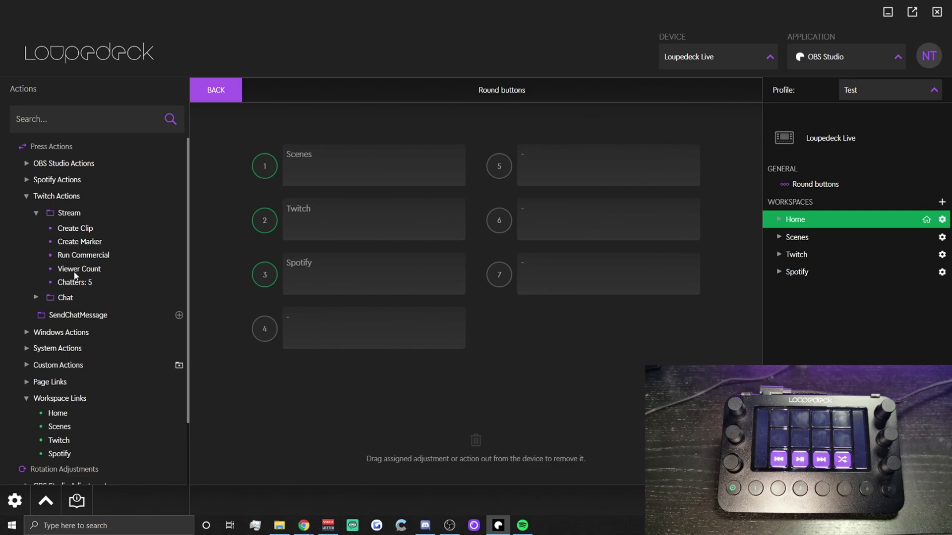
mouse_move(70, 231)
mouse_down()
mouse_move(546, 151)
mouse_move(557, 168)
mouse_move(452, 218)
mouse_move(554, 229)
mouse_up()
drag(76, 255, 560, 278)
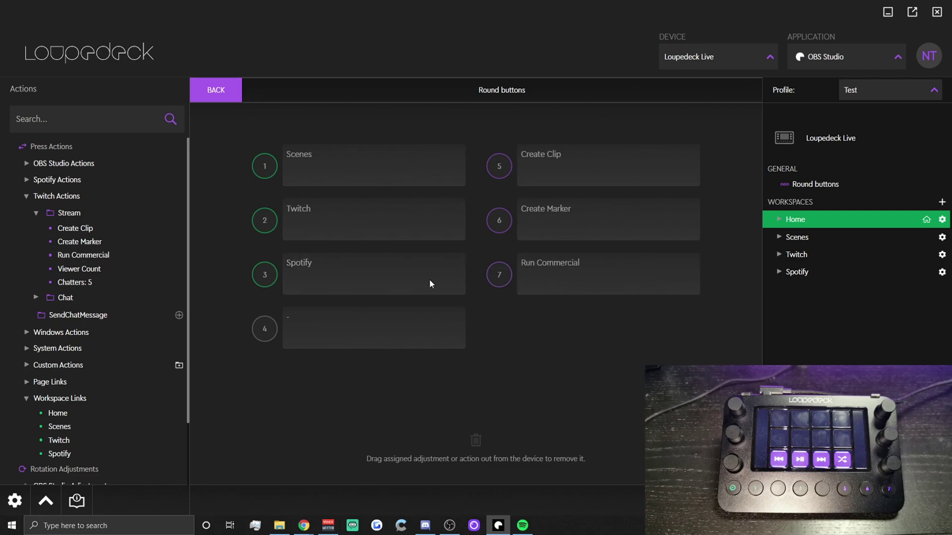
click(216, 94)
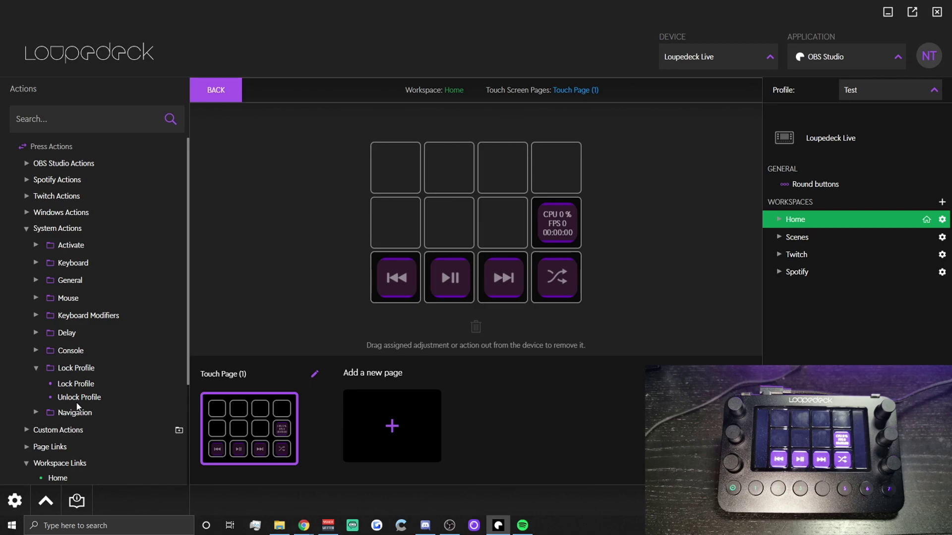
drag(75, 383, 556, 168)
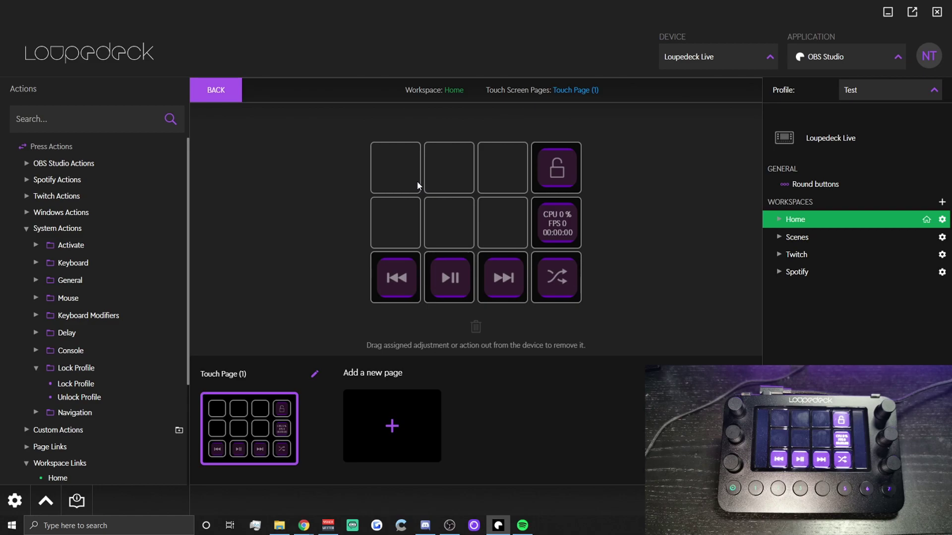
click(846, 56)
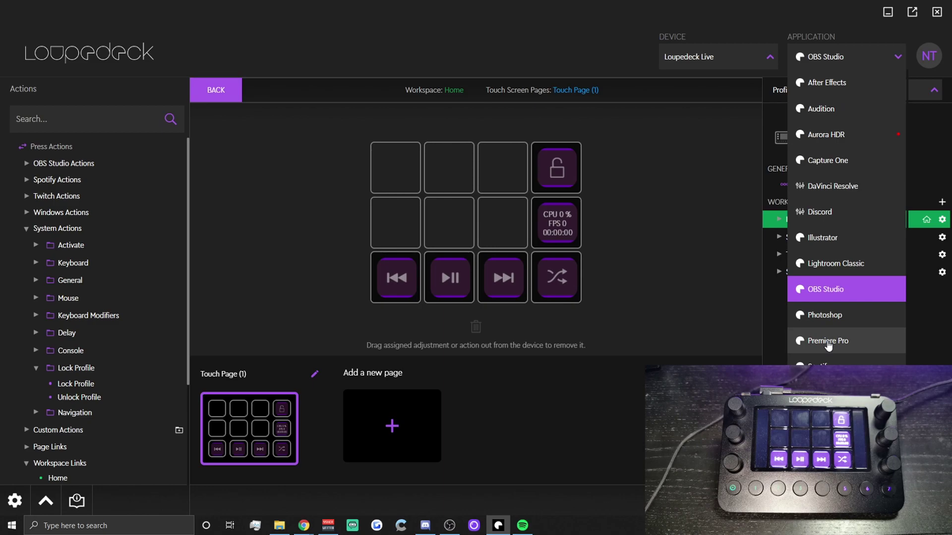
Switch the application to Photoshop and back to OBS Studio, reselecting the Test profile.
click(825, 315)
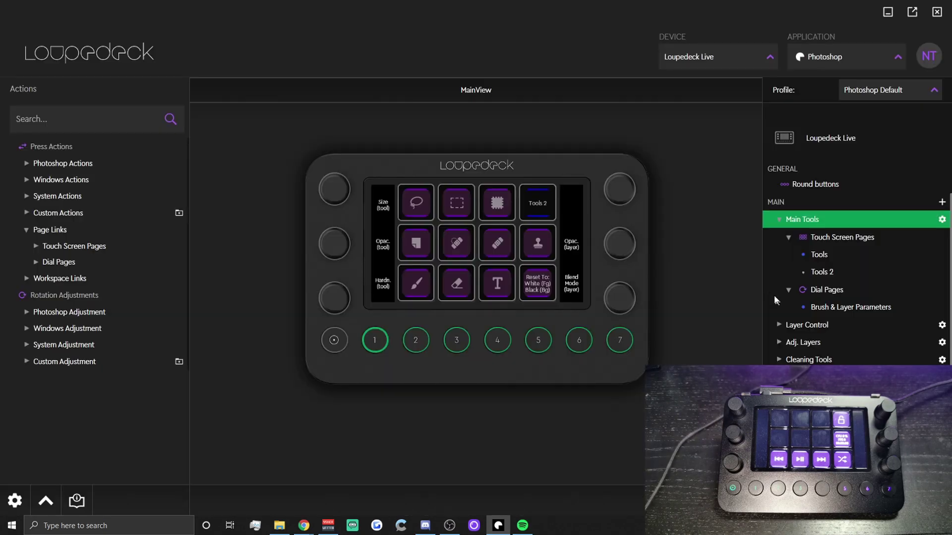
click(822, 57)
click(850, 291)
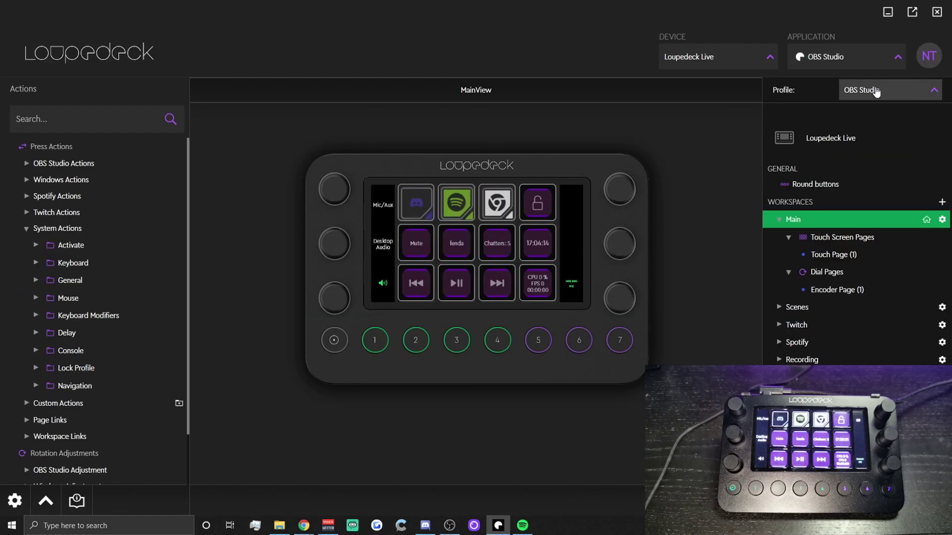
click(876, 92)
click(877, 140)
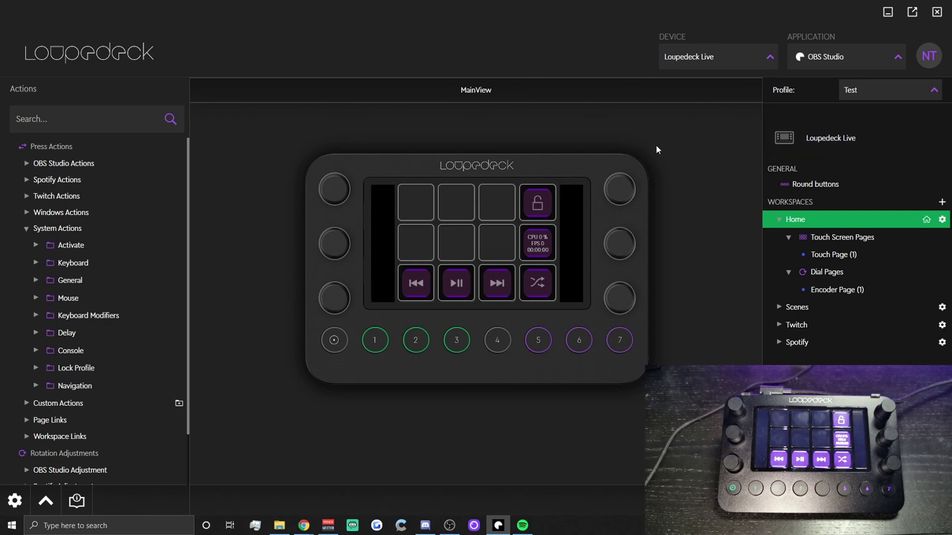
click(28, 230)
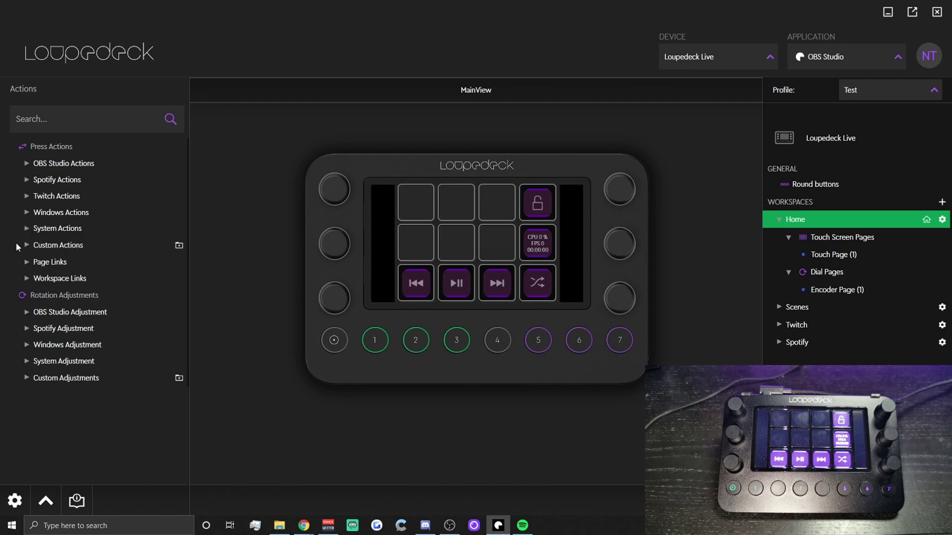
click(309, 248)
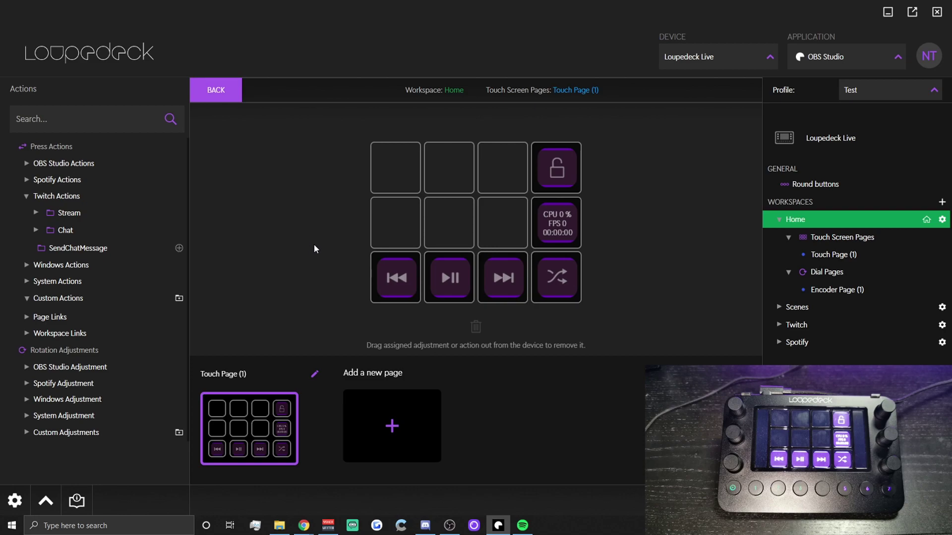
Create a custom action group named Launch under Custom Actions.
click(179, 298)
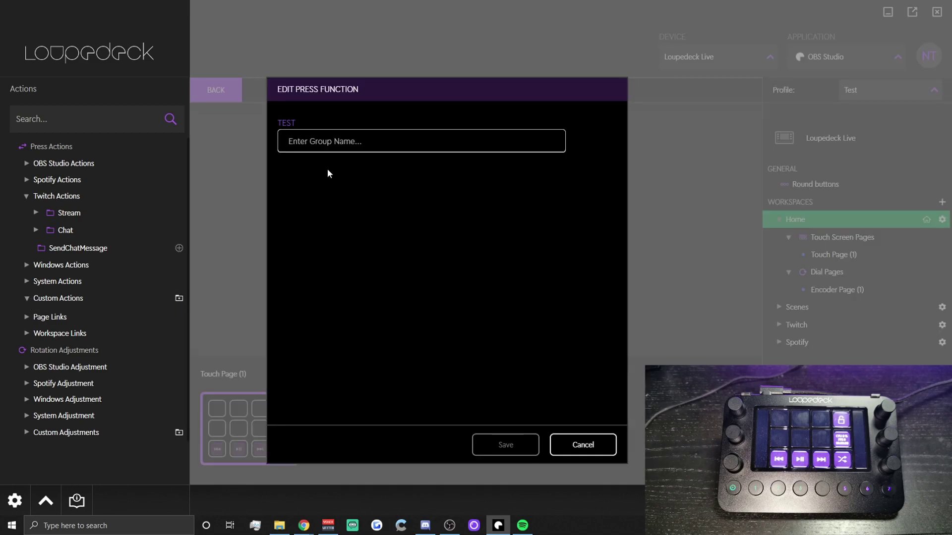
text(LK)
text(aunch)
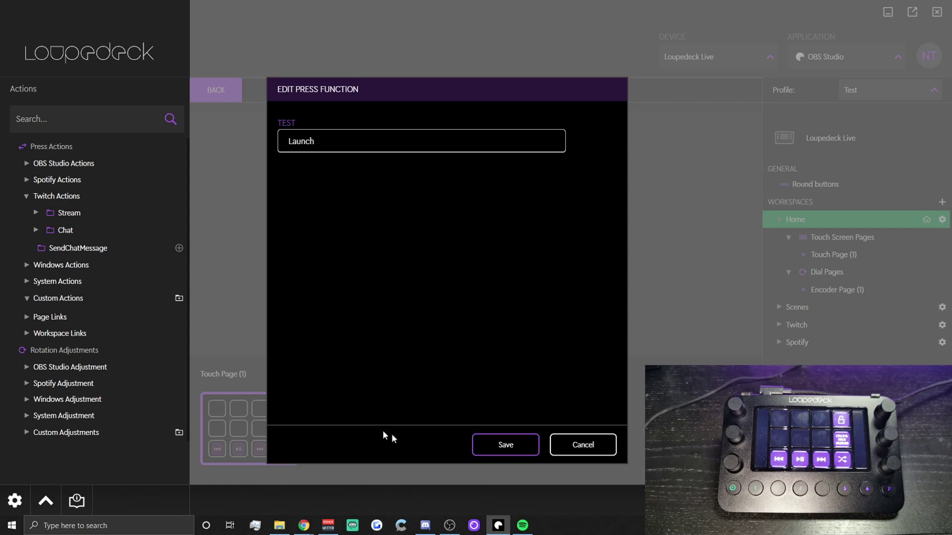
click(510, 451)
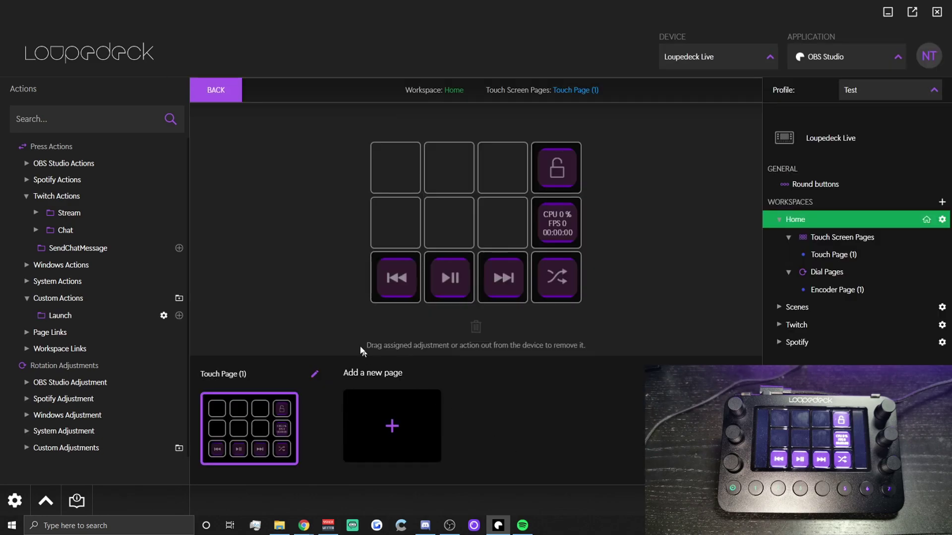
click(179, 315)
Add a Spotify action to Launch that runs the Spotify program, with a Spotify icon.
click(591, 195)
click(579, 297)
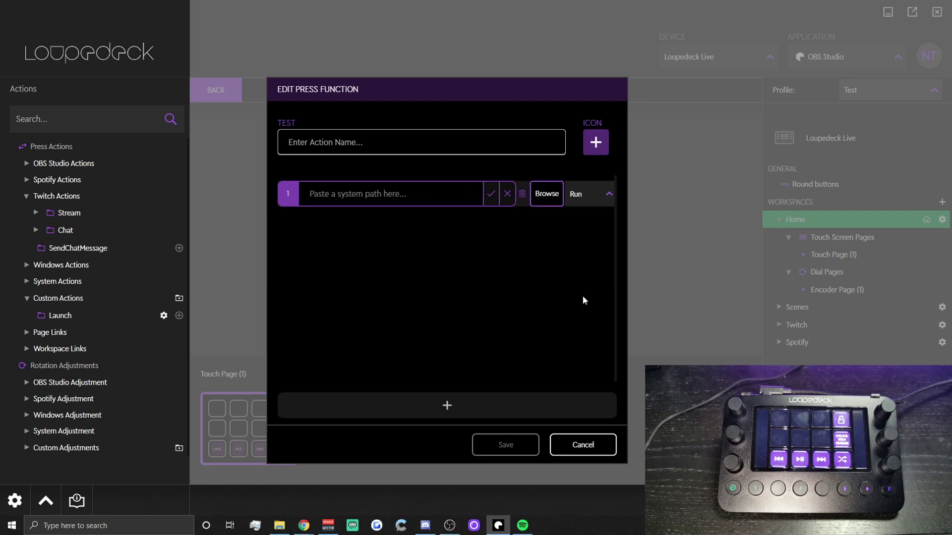
click(544, 198)
click(412, 142)
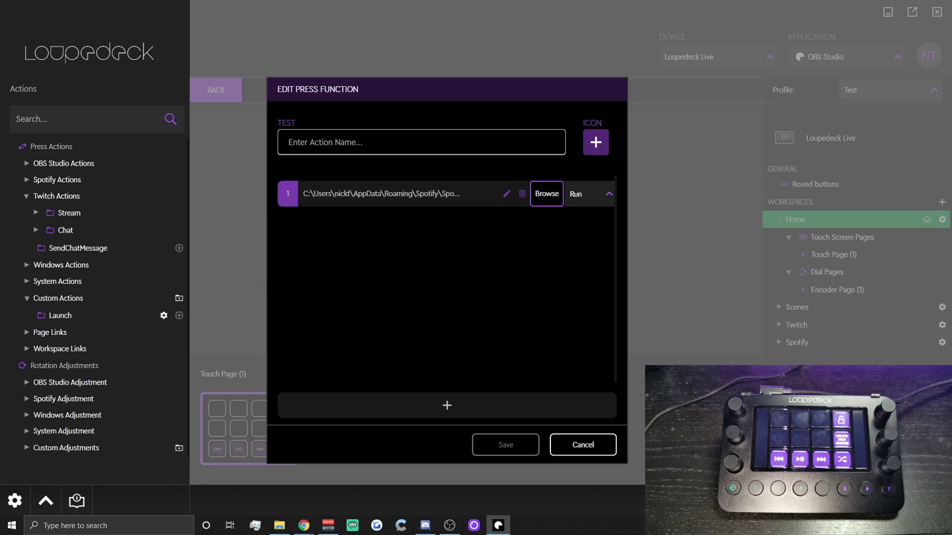
text(Spotify)
click(595, 142)
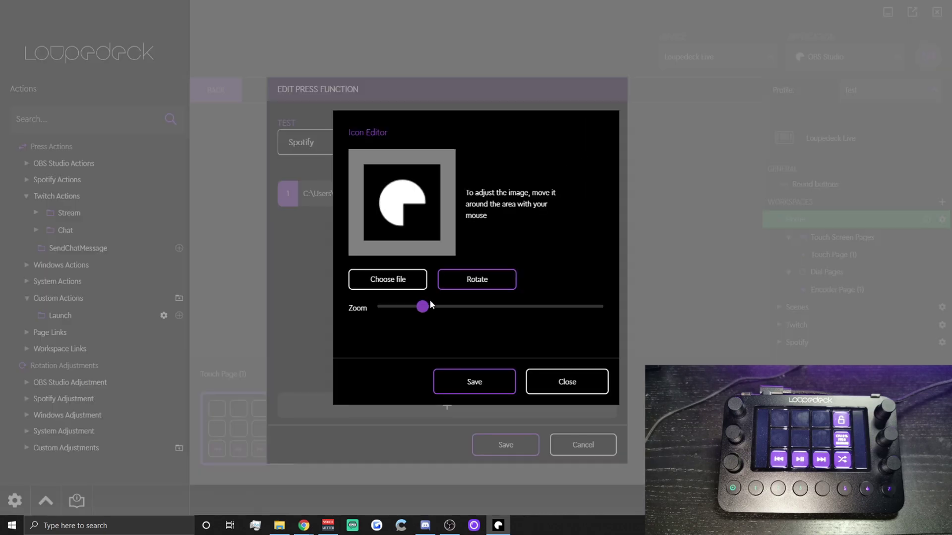
click(404, 278)
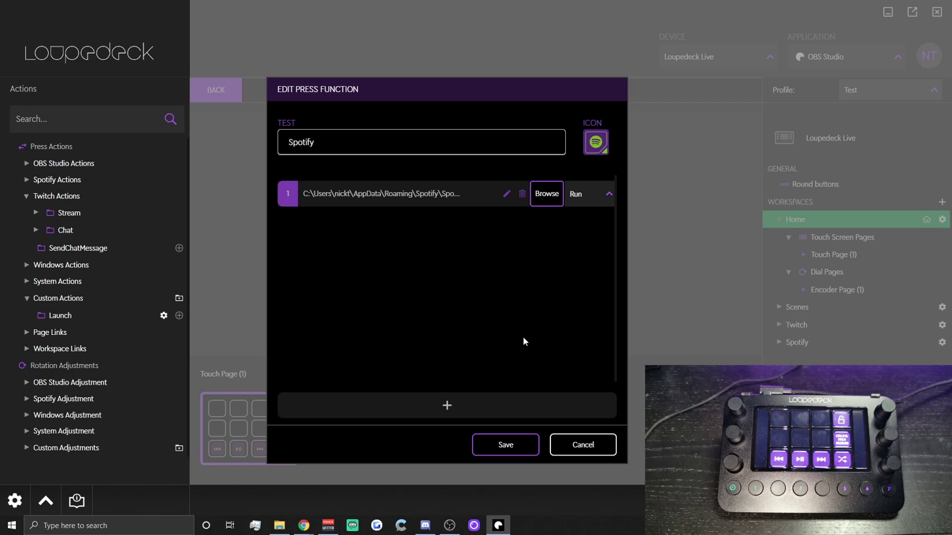
click(516, 447)
click(35, 315)
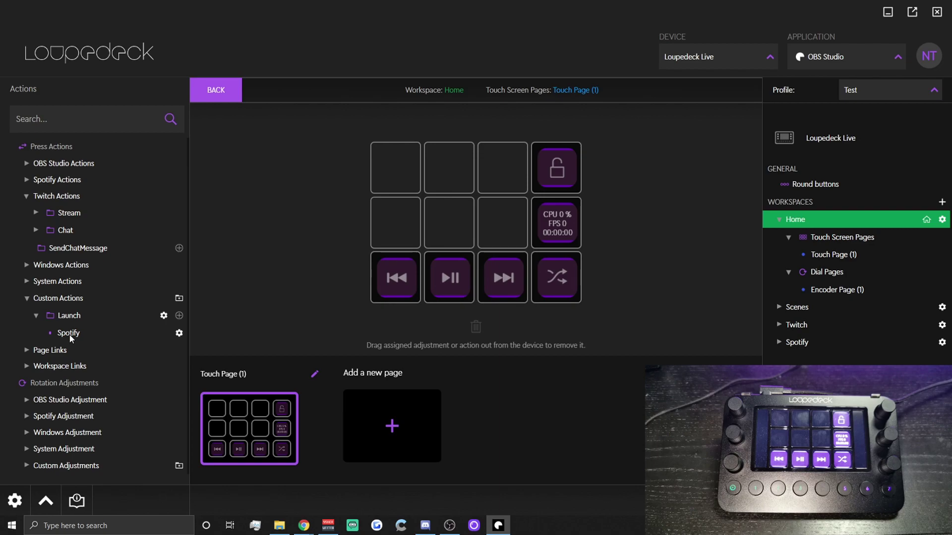
Assign the Spotify launch action to the Home touch page's top-left button.
drag(70, 333, 394, 168)
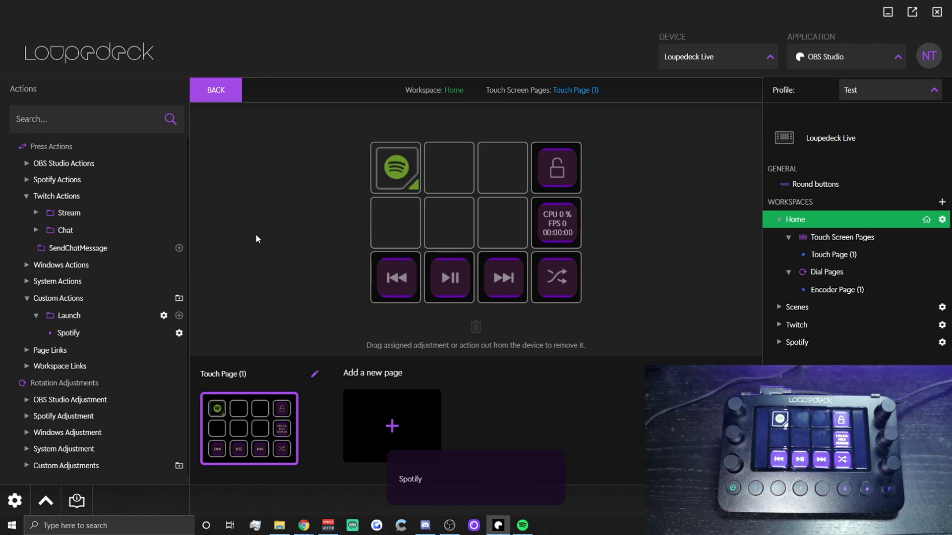
mouse_move(523, 528)
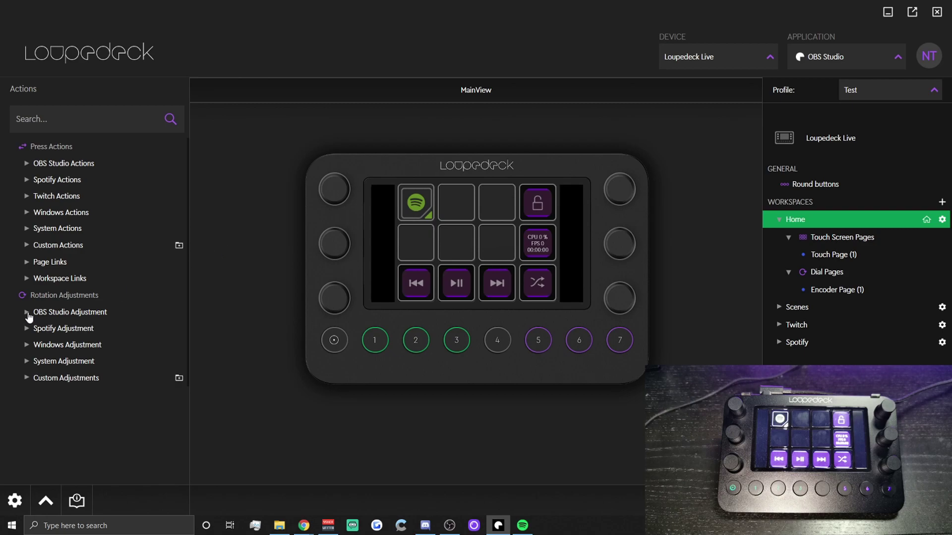
Assign OBS Desktop Audio and Mic/Aux to the first two left dials.
click(27, 316)
scroll(30, 347, down, 2)
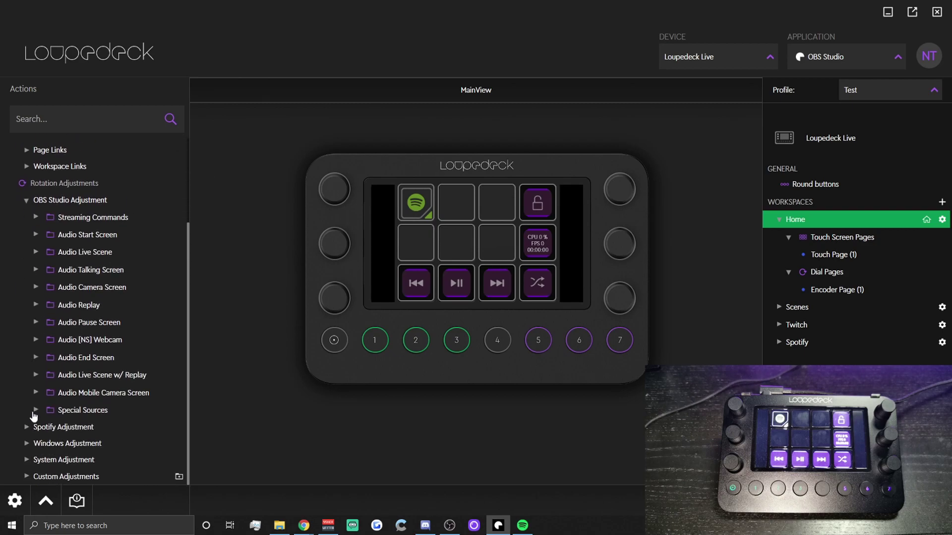
click(35, 412)
drag(81, 425, 334, 191)
drag(70, 438, 338, 215)
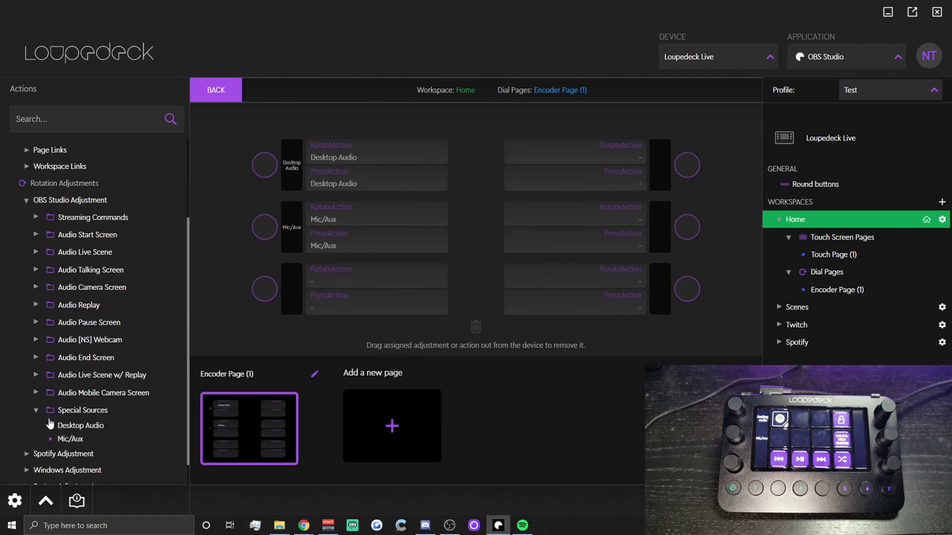
Assign Spotify Volume to the third left dial.
scroll(34, 429, down, 1)
click(28, 427)
scroll(29, 417, down, 1)
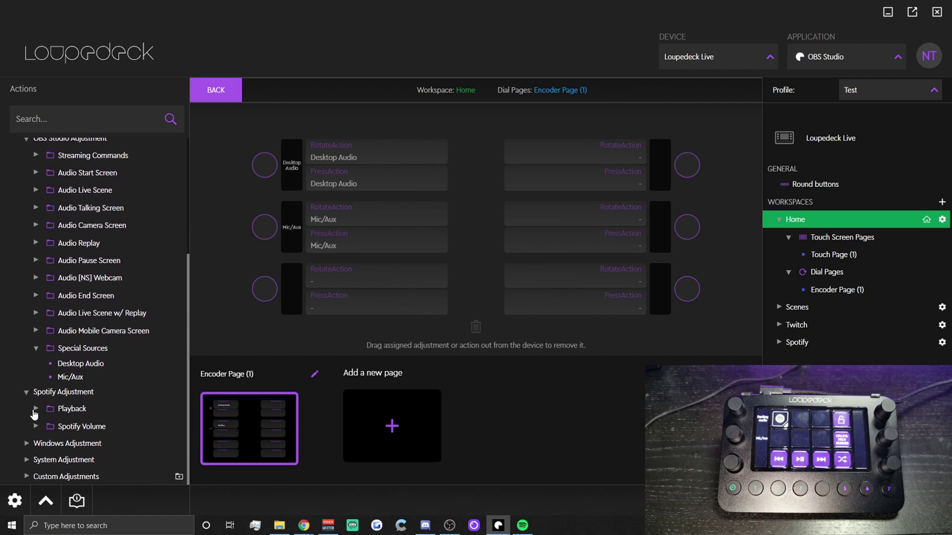
click(36, 410)
click(36, 440)
drag(67, 455, 335, 294)
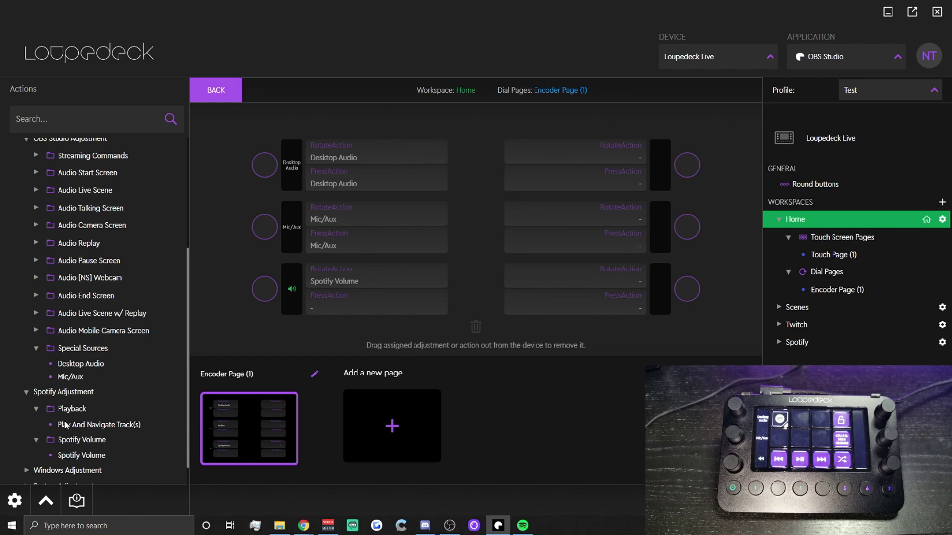
scroll(49, 425, down, 1)
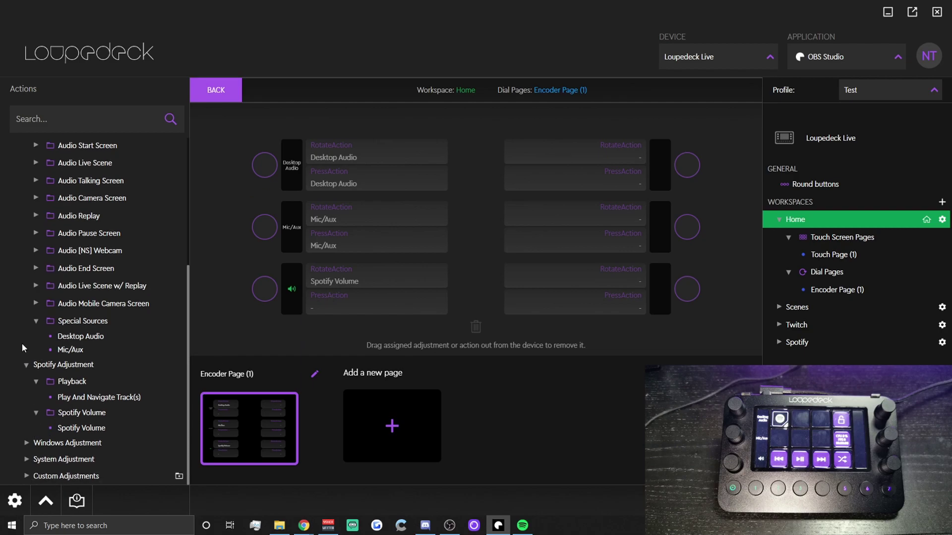
scroll(31, 297, up, 5)
click(26, 259)
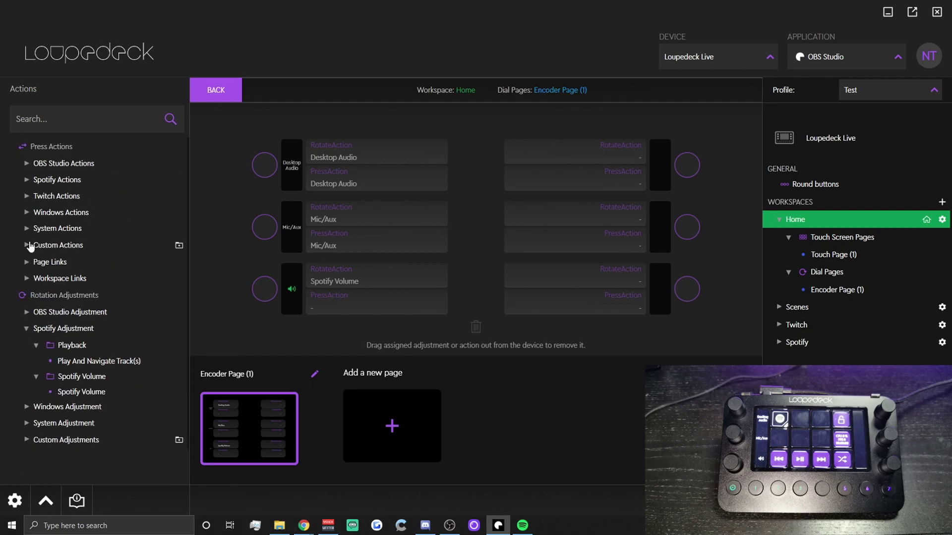
Create a fixed volume 50 action and assign it to the top-right dial's press.
click(27, 180)
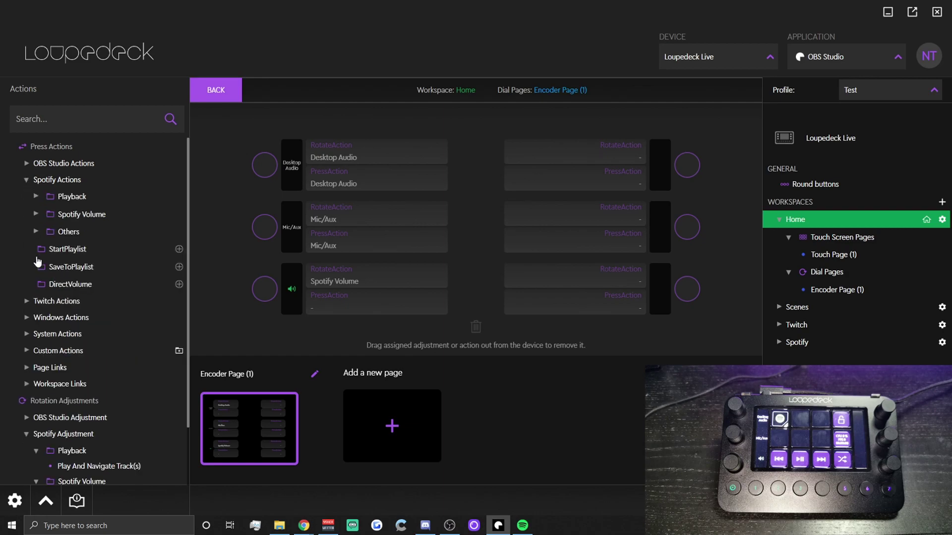
click(179, 285)
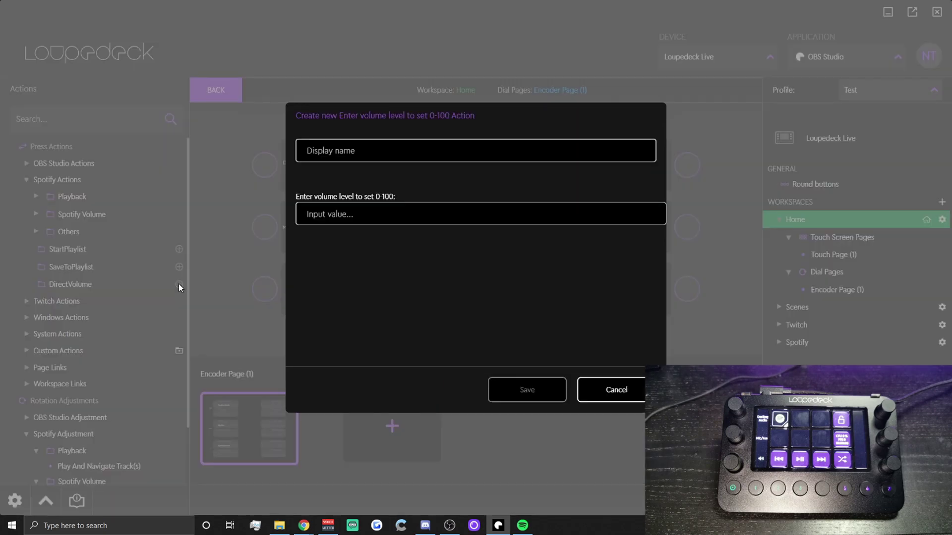
click(354, 223)
text(50)
click(518, 387)
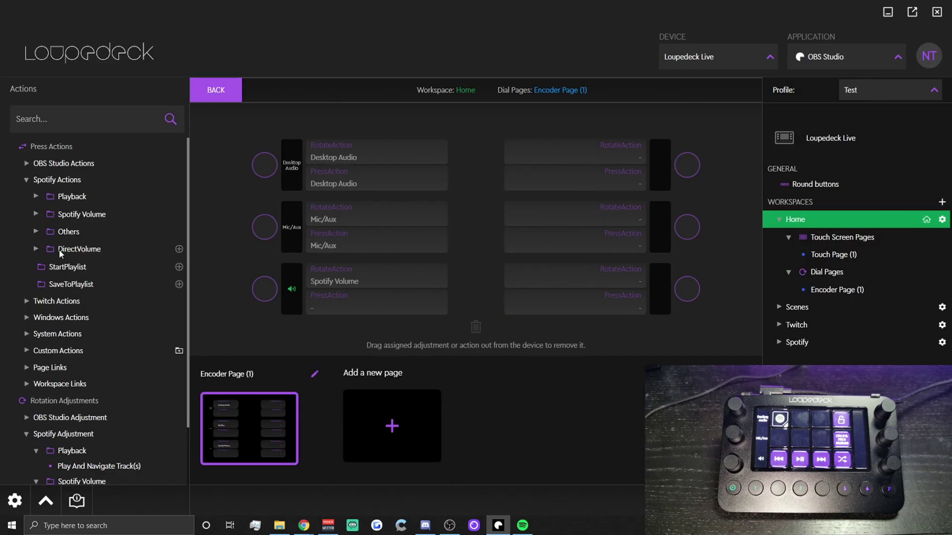
click(35, 250)
drag(72, 264, 620, 179)
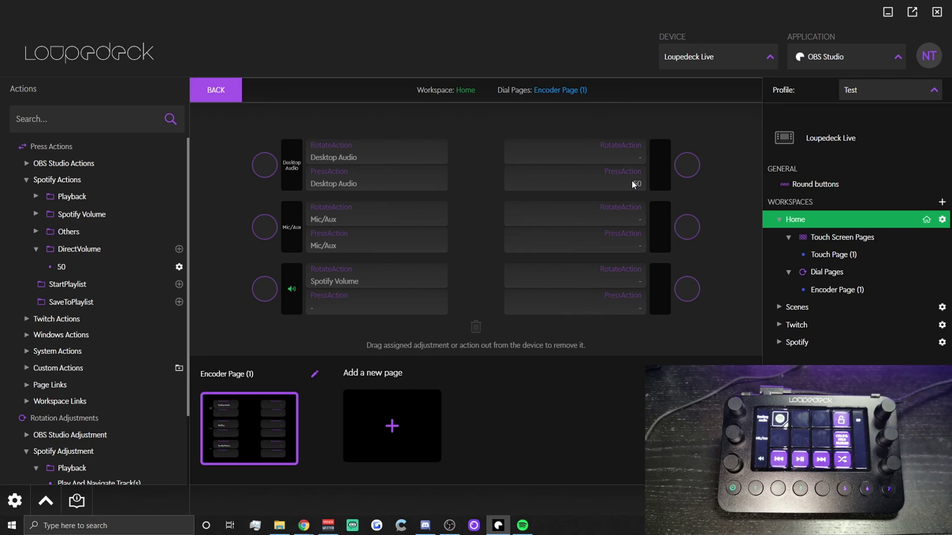
Make pressing the Spotify Volume dial toggle playback, then show the Scenes workspace.
click(38, 249)
click(35, 196)
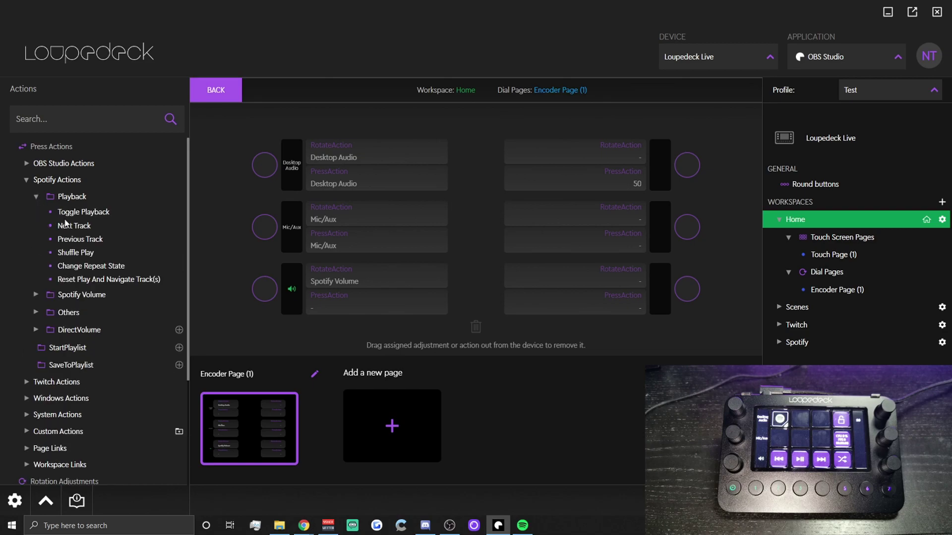
drag(64, 212, 326, 314)
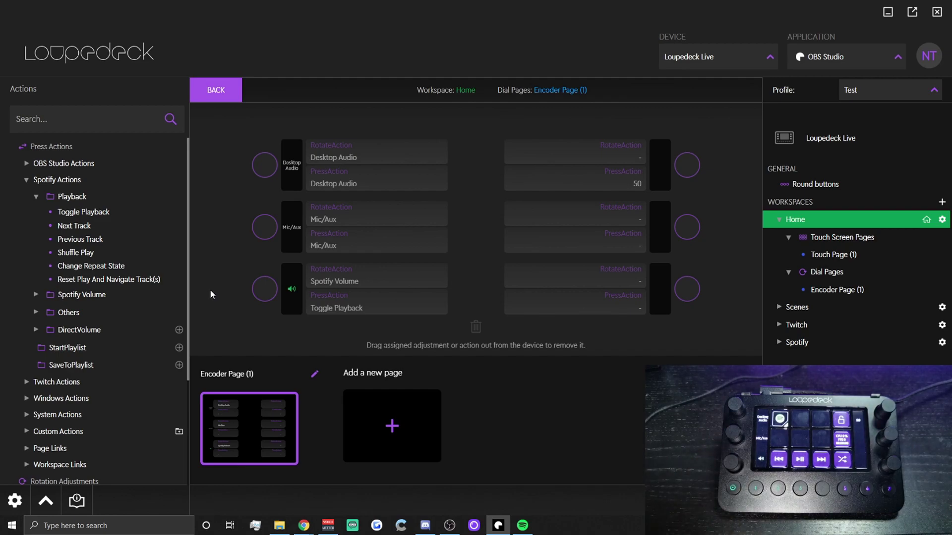
click(214, 98)
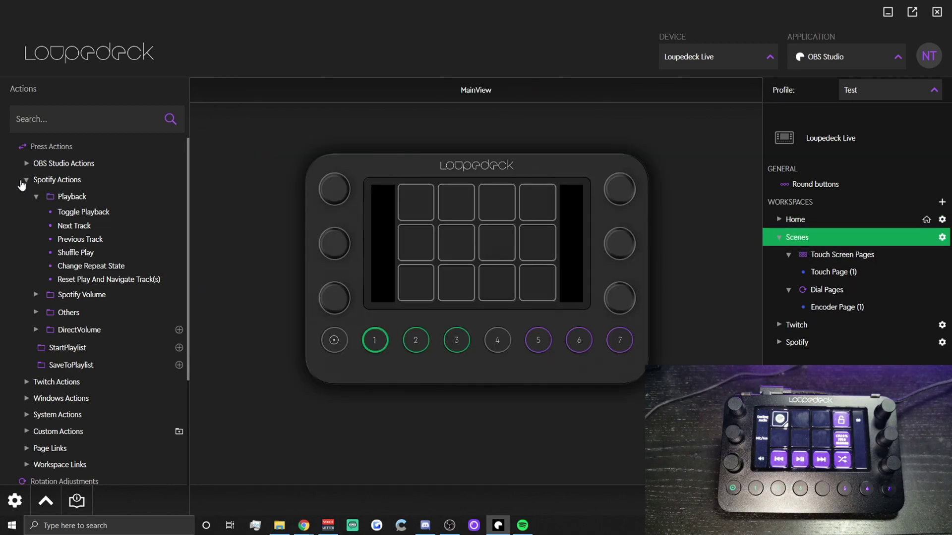
click(25, 180)
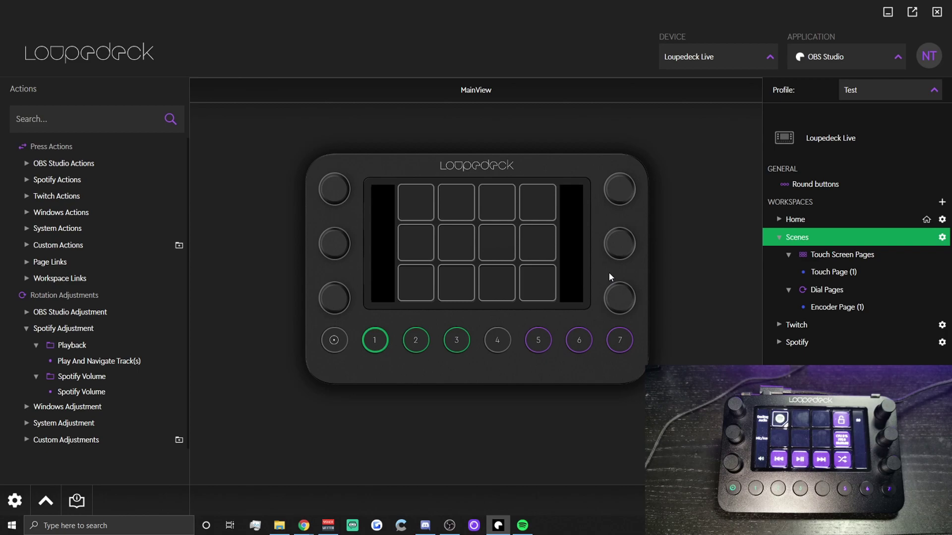
Place Start Screen, Desktop, Talking Screen and Live Scene scene buttons on the top row.
click(26, 164)
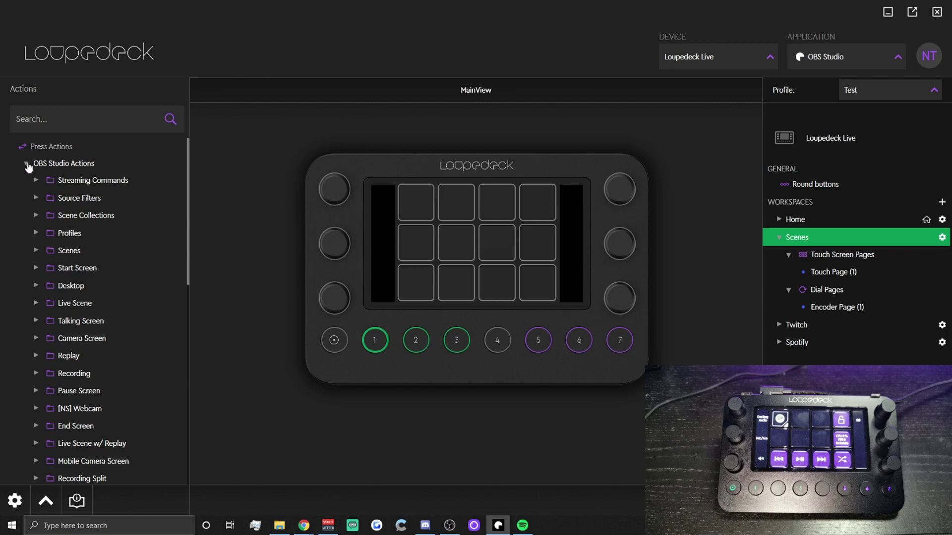
click(27, 164)
click(26, 164)
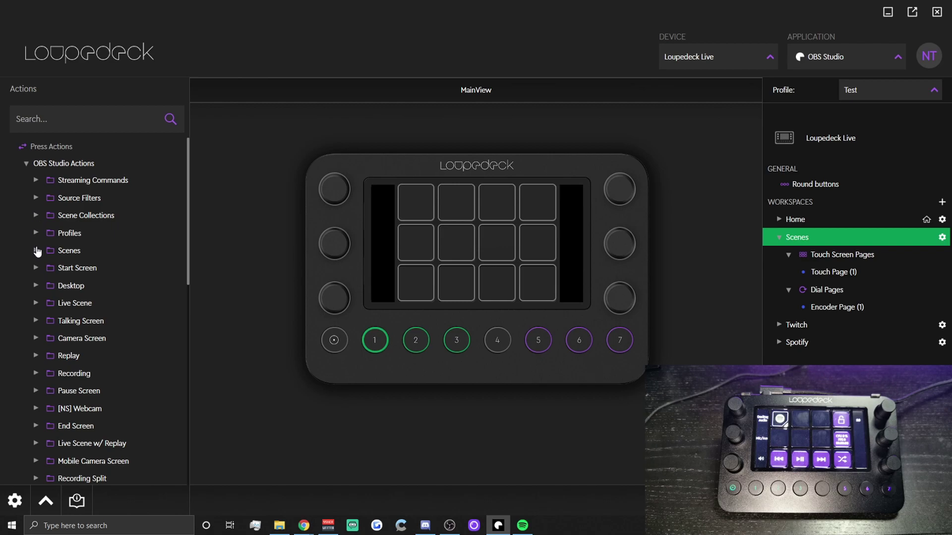
click(36, 250)
drag(70, 268, 415, 202)
drag(70, 280, 449, 183)
drag(81, 306, 496, 171)
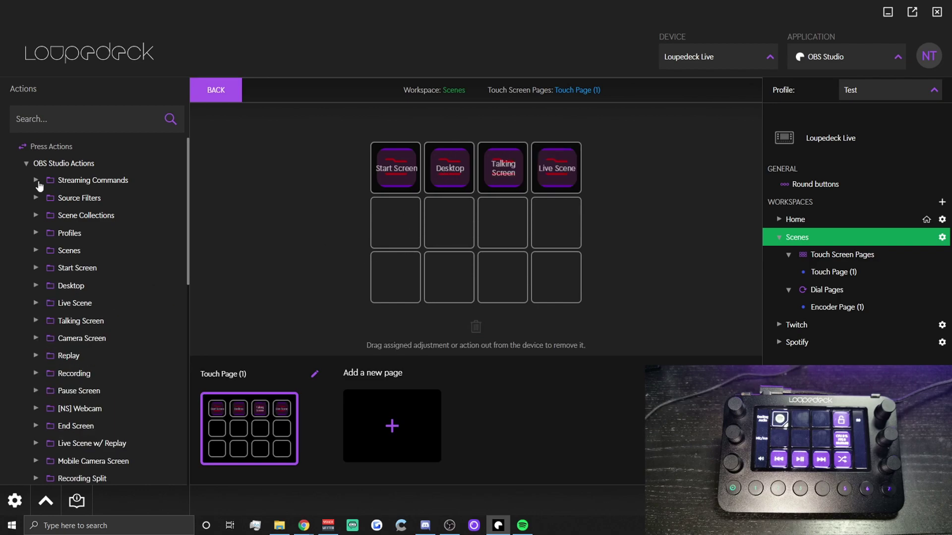
Add Studio Mode and Transition buttons to the bottom row's third and fourth cells.
click(37, 181)
drag(75, 225, 503, 276)
drag(74, 238, 555, 277)
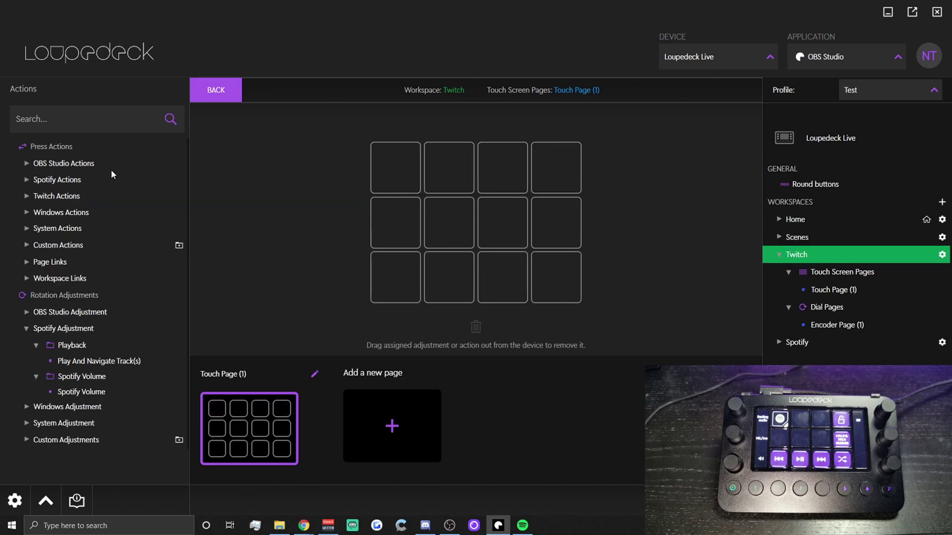
Place Viewer Count and Chatters buttons on the Twitch touch page.
click(26, 197)
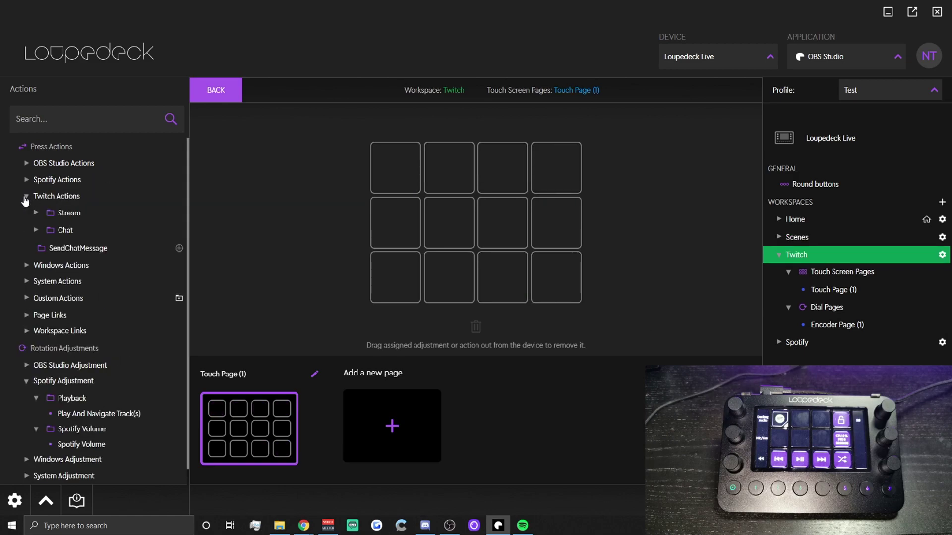
click(36, 213)
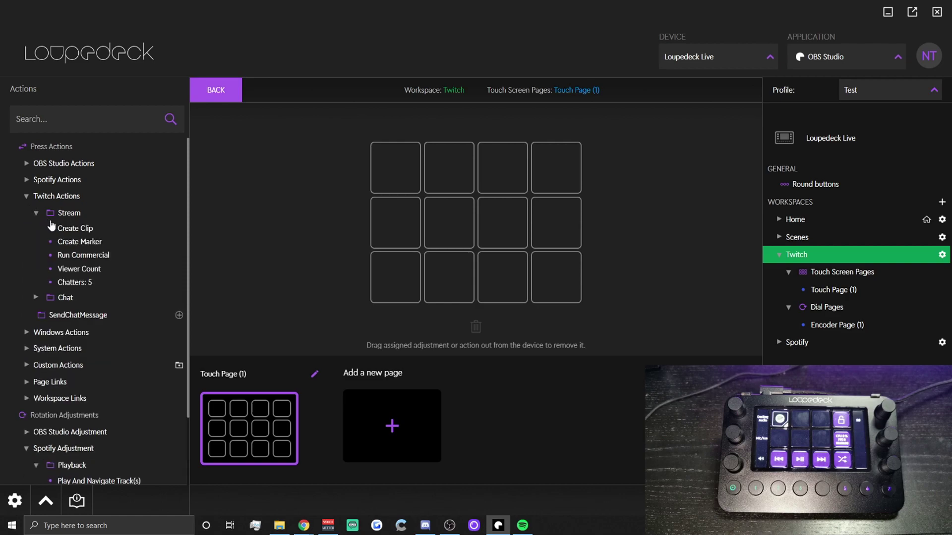
drag(541, 283, 543, 284)
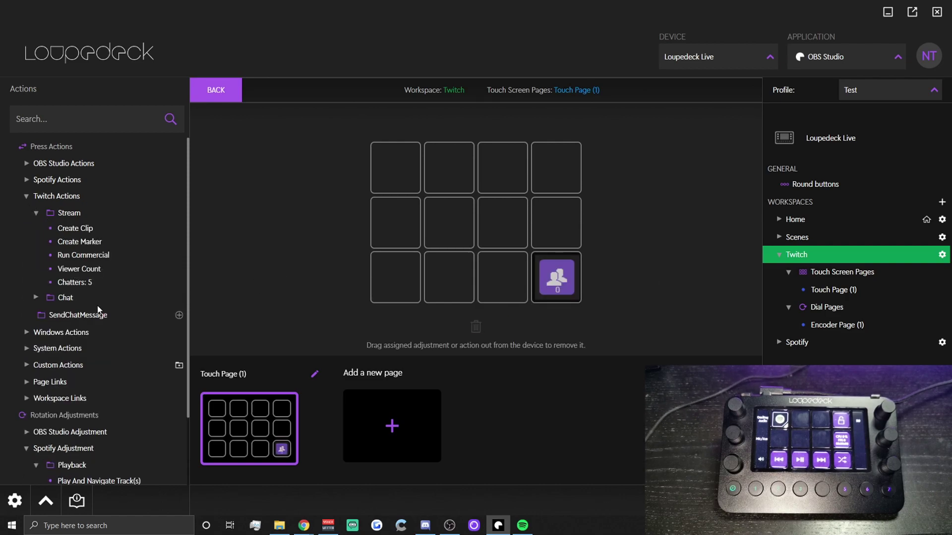
drag(75, 282, 502, 278)
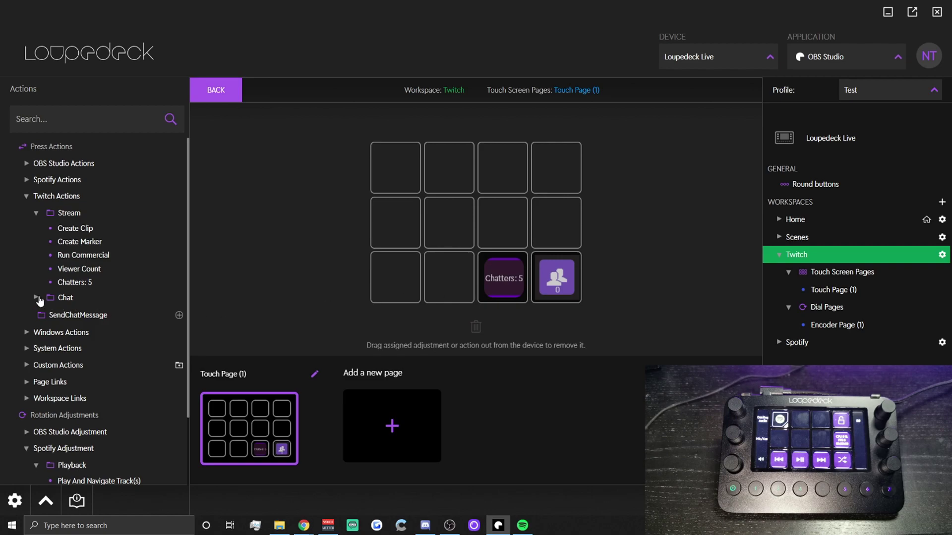
Add Slow Mode, Emotes-Only, Followers-Only, Subscribers-Only, Clear Chat and Reset Settings chat buttons.
click(36, 298)
drag(77, 316, 453, 233)
drag(89, 340, 503, 225)
drag(85, 358, 555, 226)
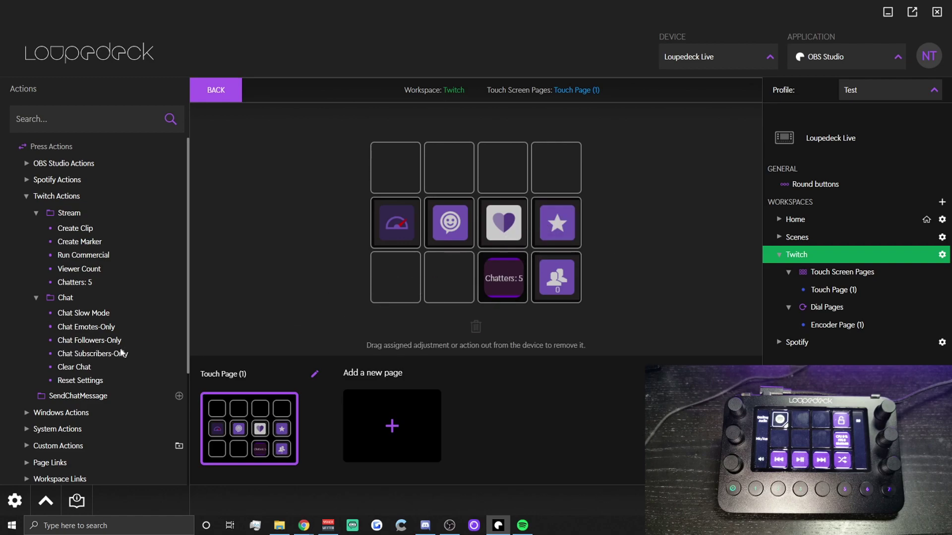
drag(67, 367, 418, 291)
drag(70, 380, 397, 280)
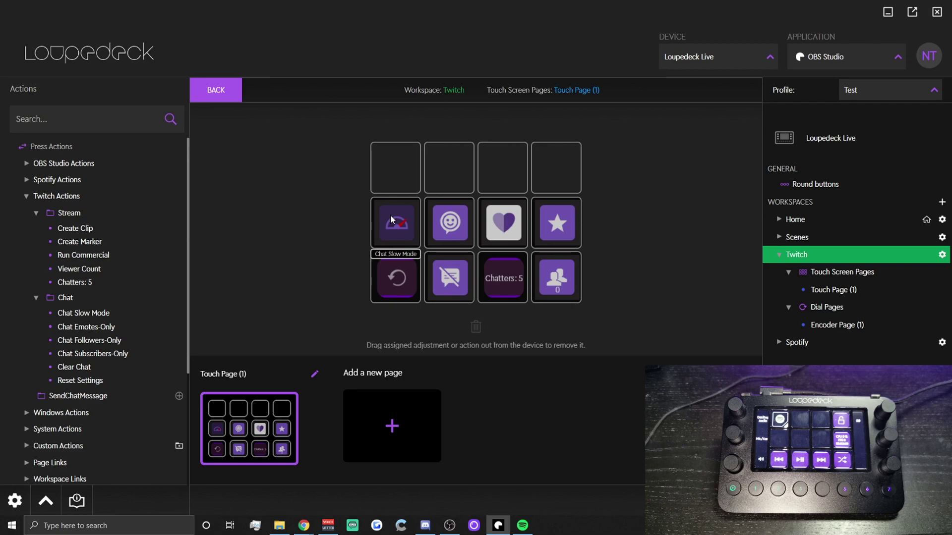
click(37, 297)
click(179, 315)
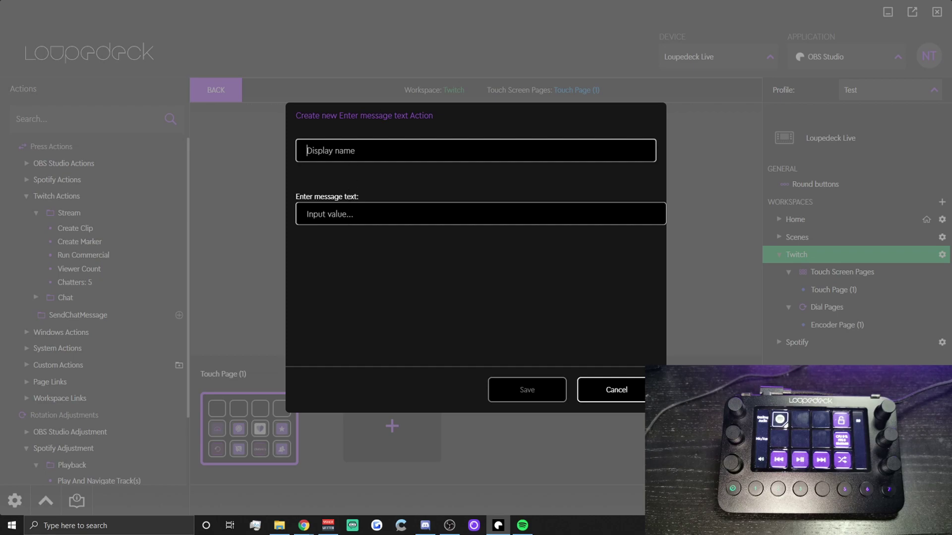
text(Hype)
Create a 'Hype' chat-message action sending Hype ten times and place it on a touch button.
key(Tab)
text(H)
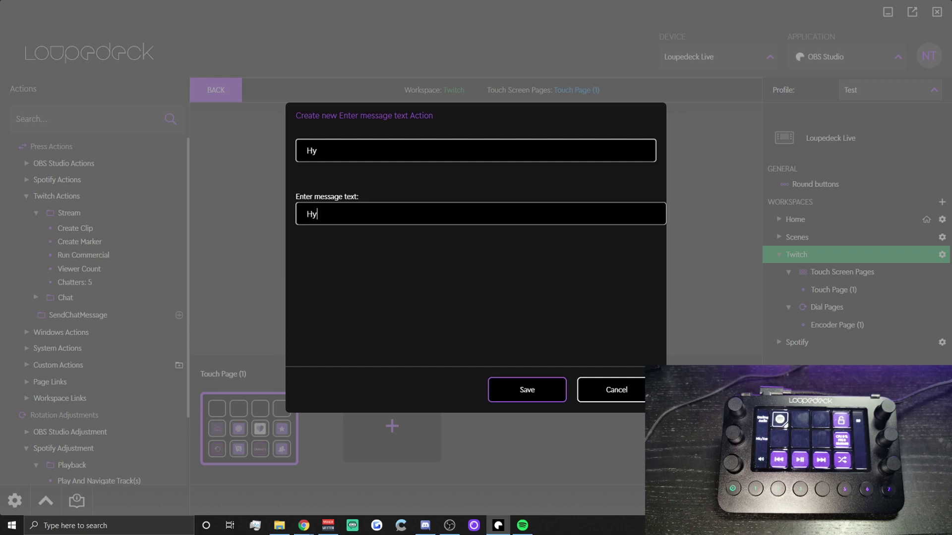
key(ctrl+a)
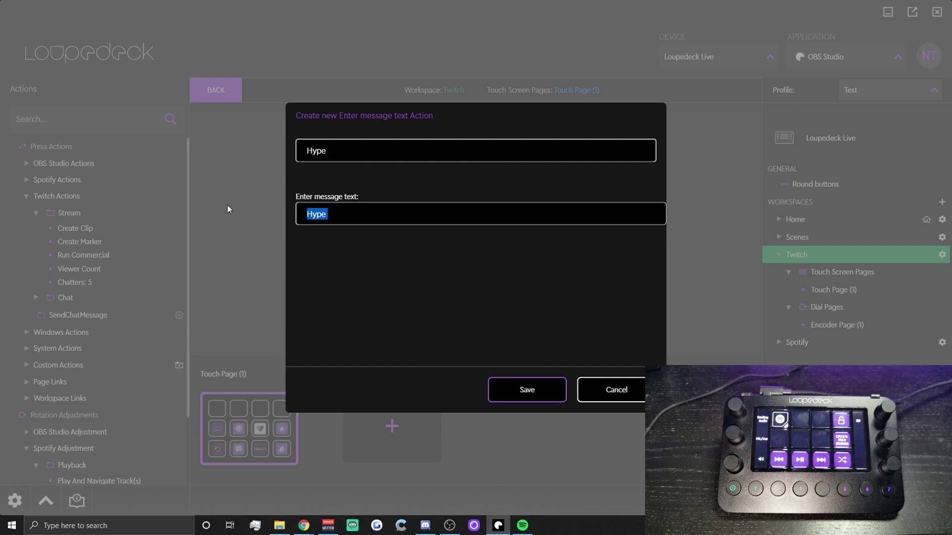
key(ctrl+v)
key(ctrl+v)
key(ctrl+v)
key(ctrl+v)
key(ctrl+v)
key(ctrl+v)
key(ctrl+v)
key(ctrl+v)
key(ctrl+v)
key(ctrl+v)
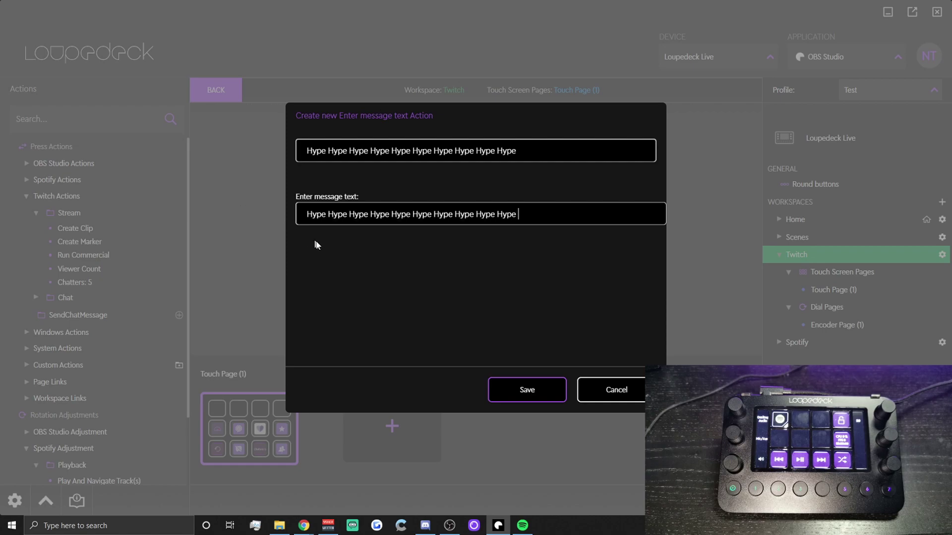
click(421, 150)
drag(329, 150, 551, 176)
key(BackSpace)
click(525, 392)
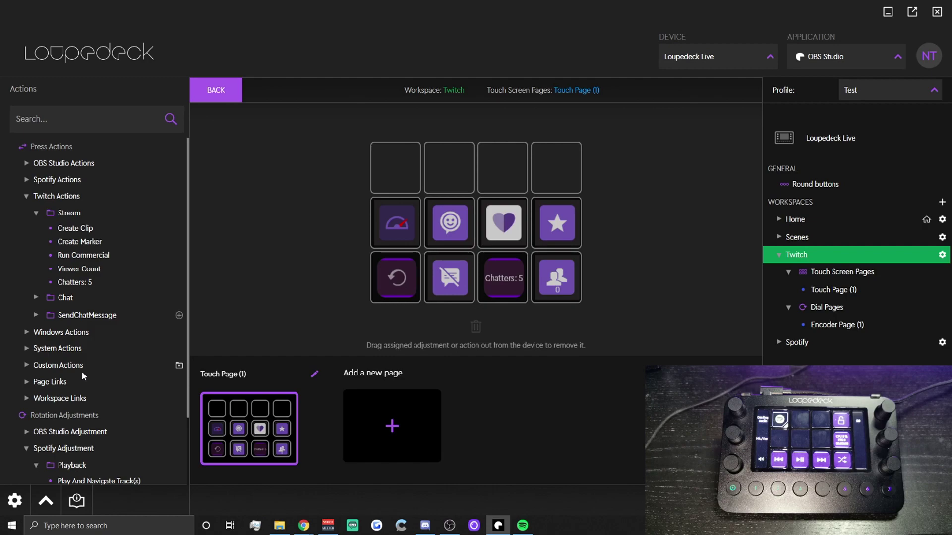
click(42, 314)
drag(65, 332, 396, 169)
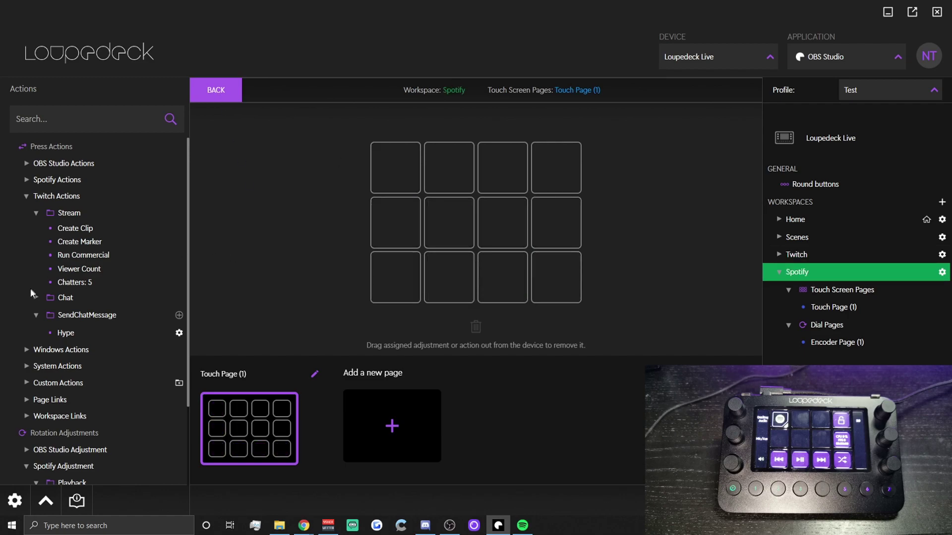
Add Previous, Toggle Playback, Next, Shuffle, Repeat and Toggle Like buttons to the Spotify touch page.
click(26, 196)
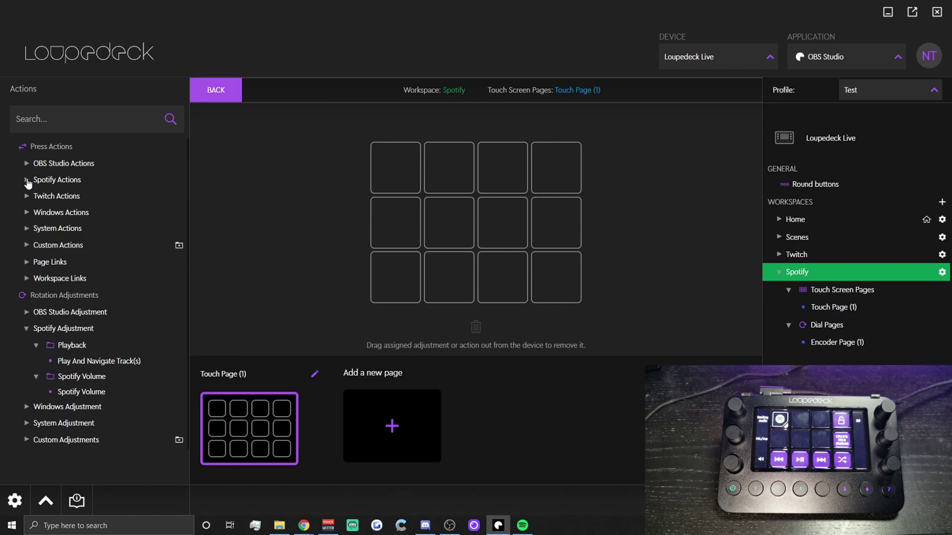
click(27, 181)
click(35, 199)
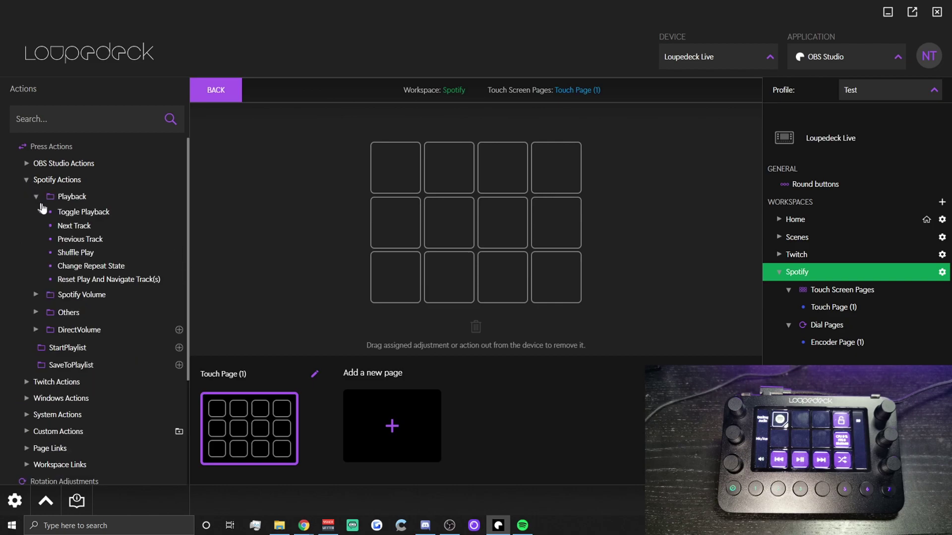
drag(72, 229, 502, 290)
drag(81, 240, 395, 277)
drag(80, 217, 448, 278)
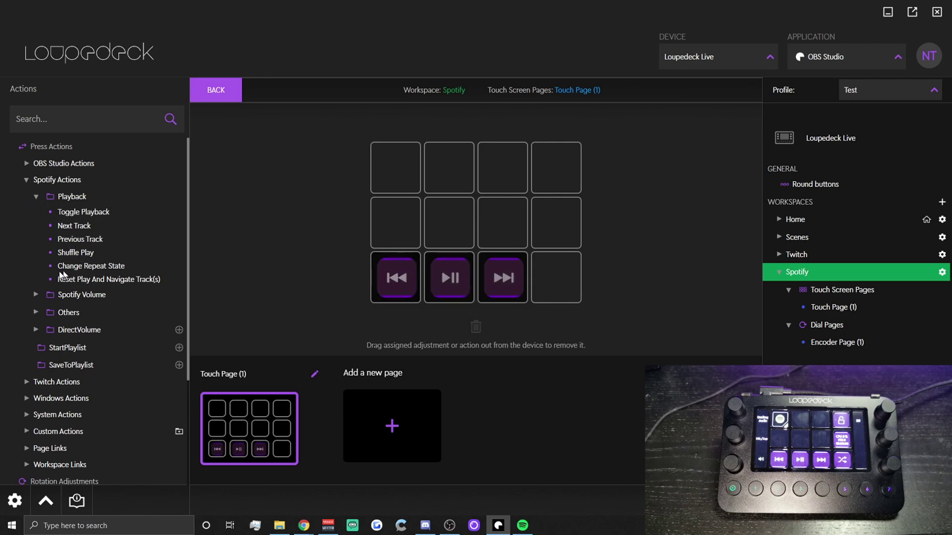
drag(69, 253, 555, 278)
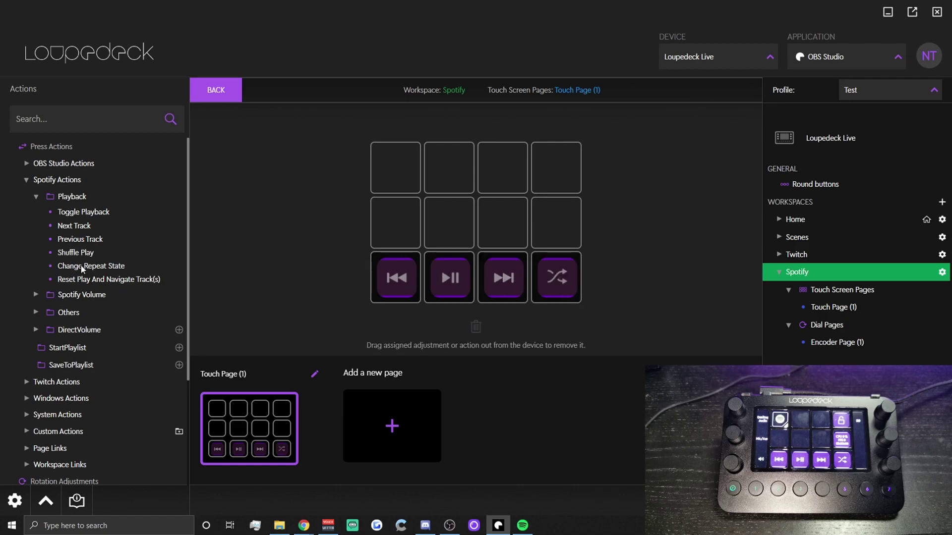
drag(83, 269, 555, 223)
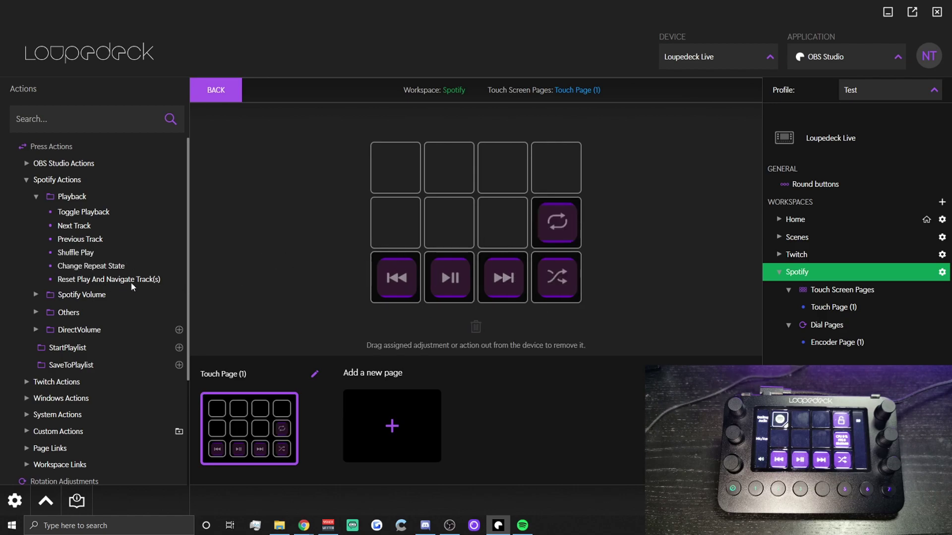
click(36, 313)
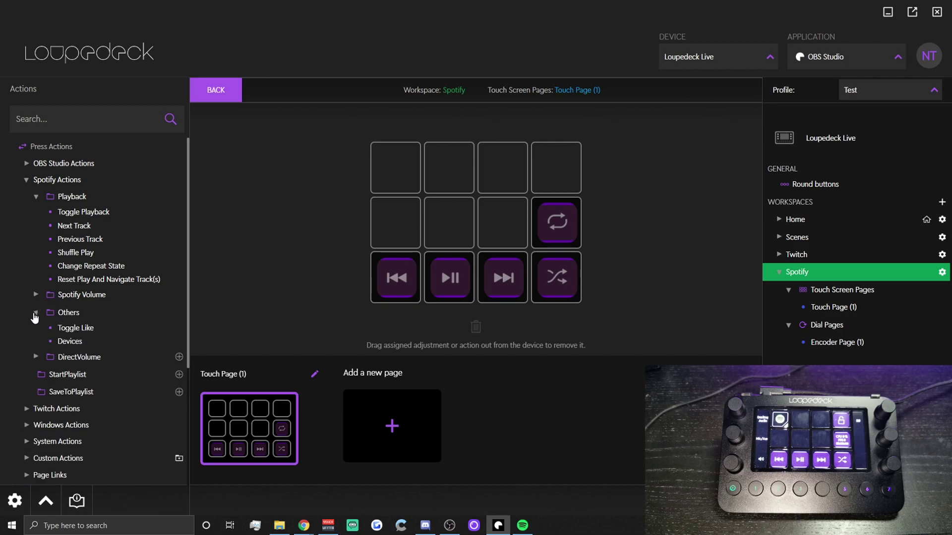
drag(66, 328, 543, 167)
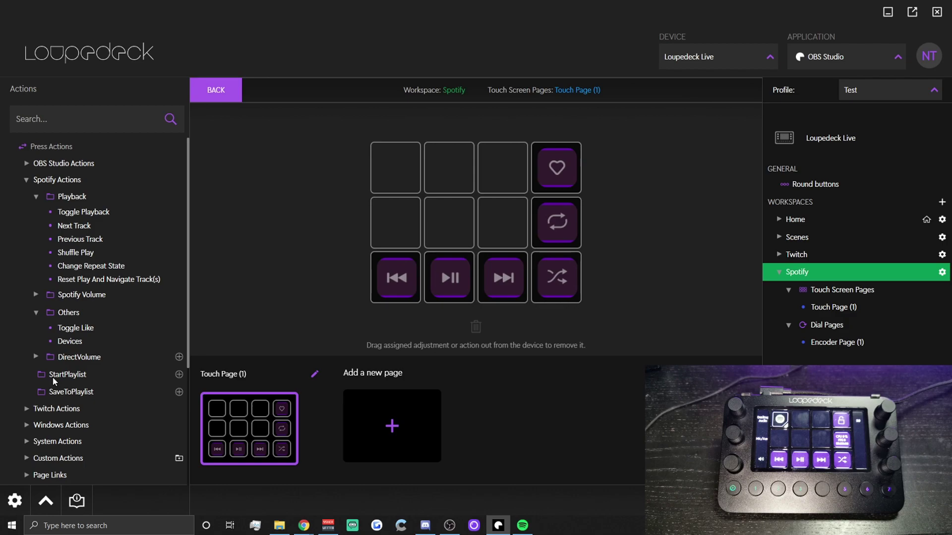
Create a Shogun Audio Official Playlist start-playlist action and put it on the first touch button.
click(178, 375)
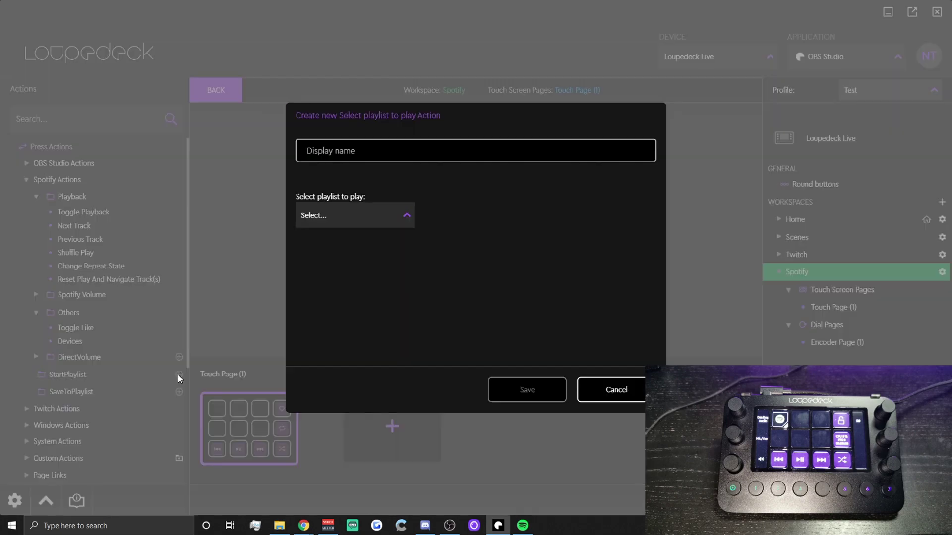
click(347, 214)
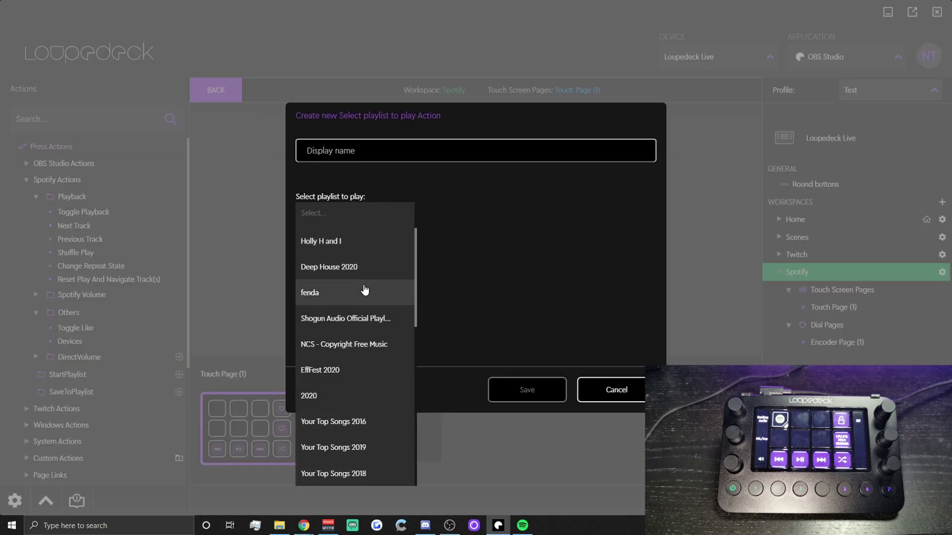
click(369, 320)
click(511, 392)
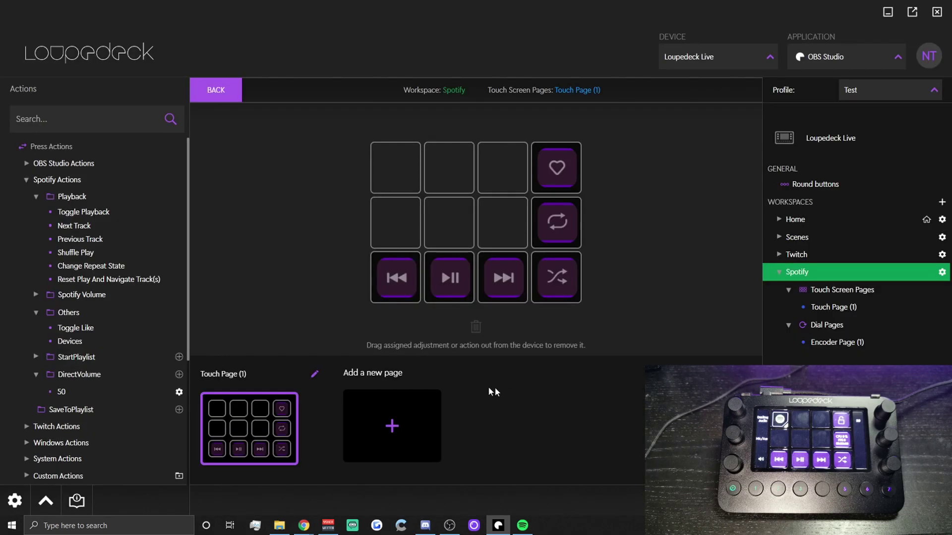
click(35, 358)
drag(79, 375, 397, 166)
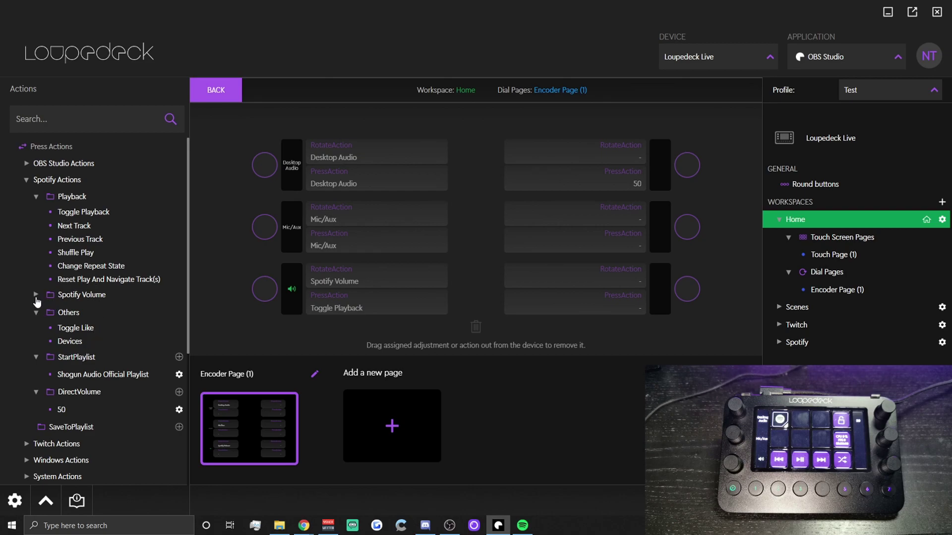
Assign Spotify's Play And Navigate Track(s) to Home's lower-right dial.
click(26, 180)
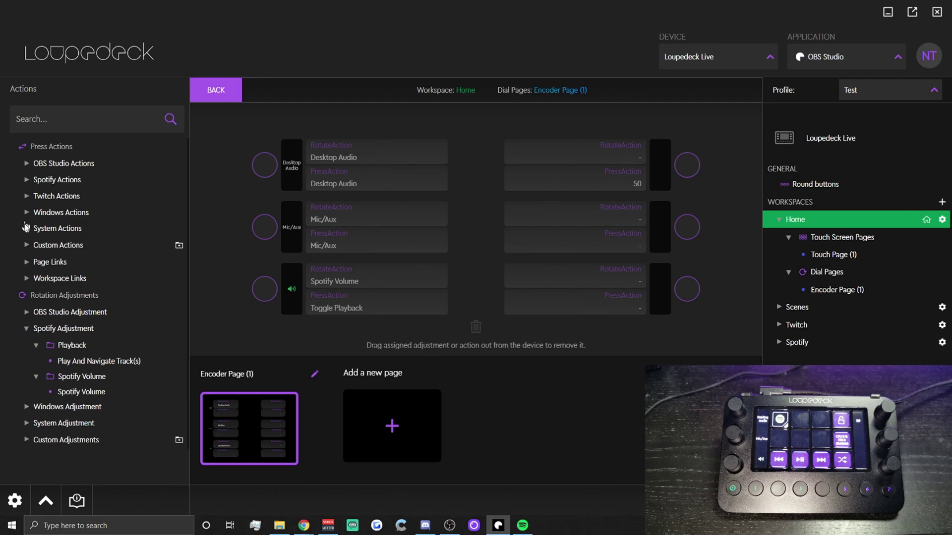
drag(83, 361, 627, 282)
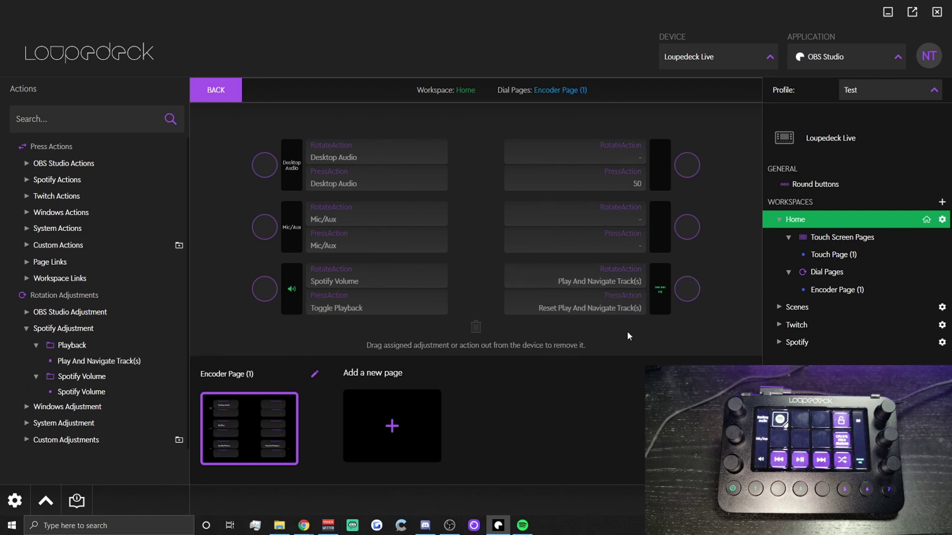